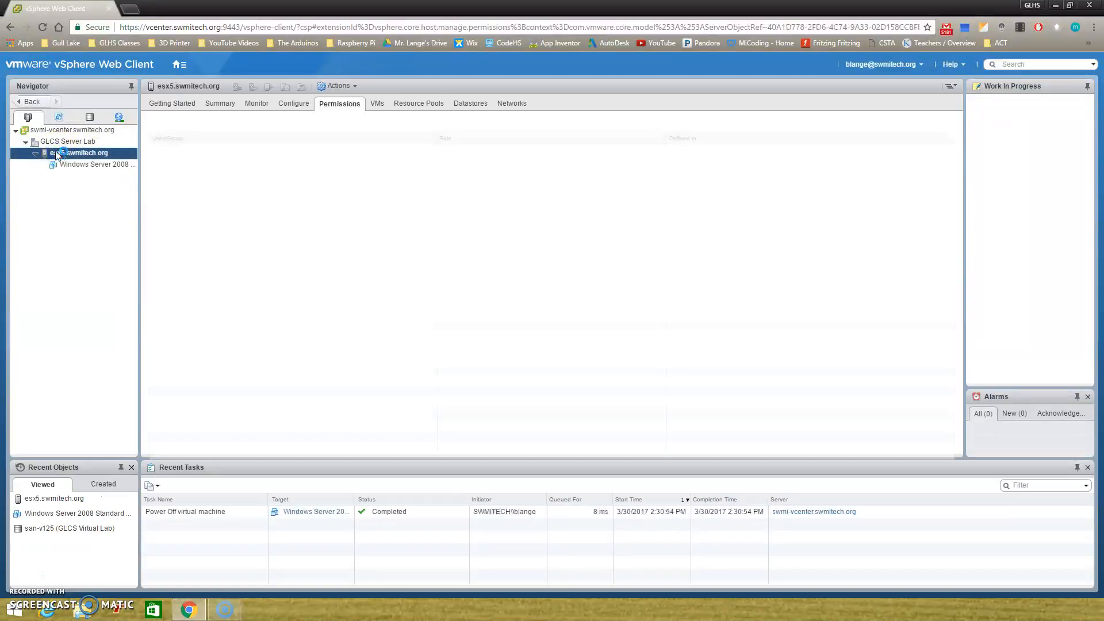
Start the New Virtual Machine wizard on host esx5.swmitech.org with the creation type Create a new virtual machine.
right_click(56, 153)
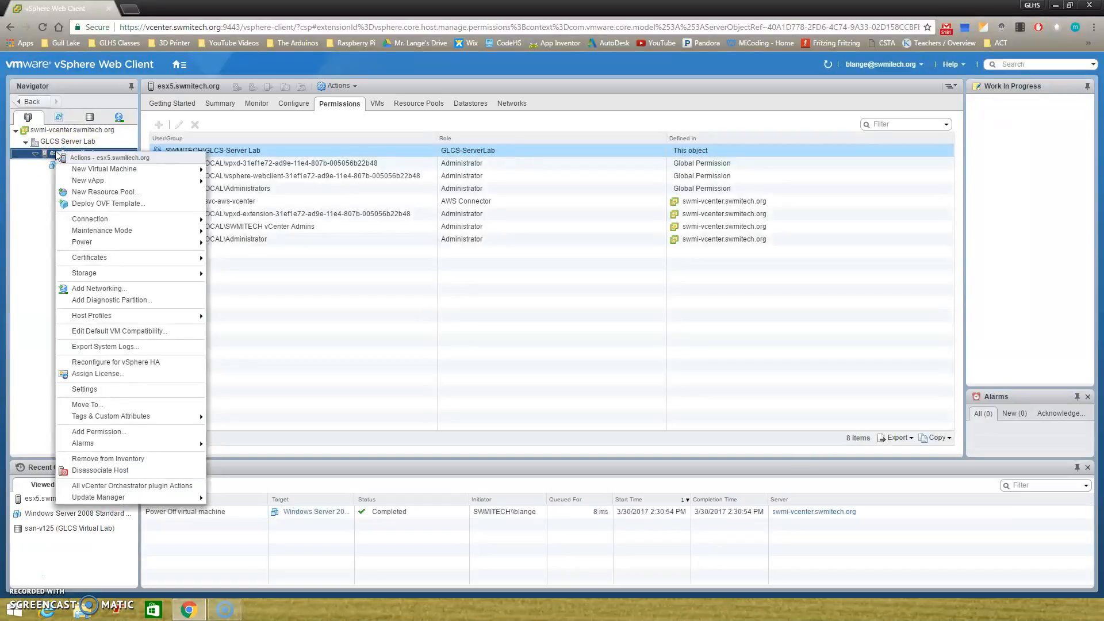
mouse_move(101, 170)
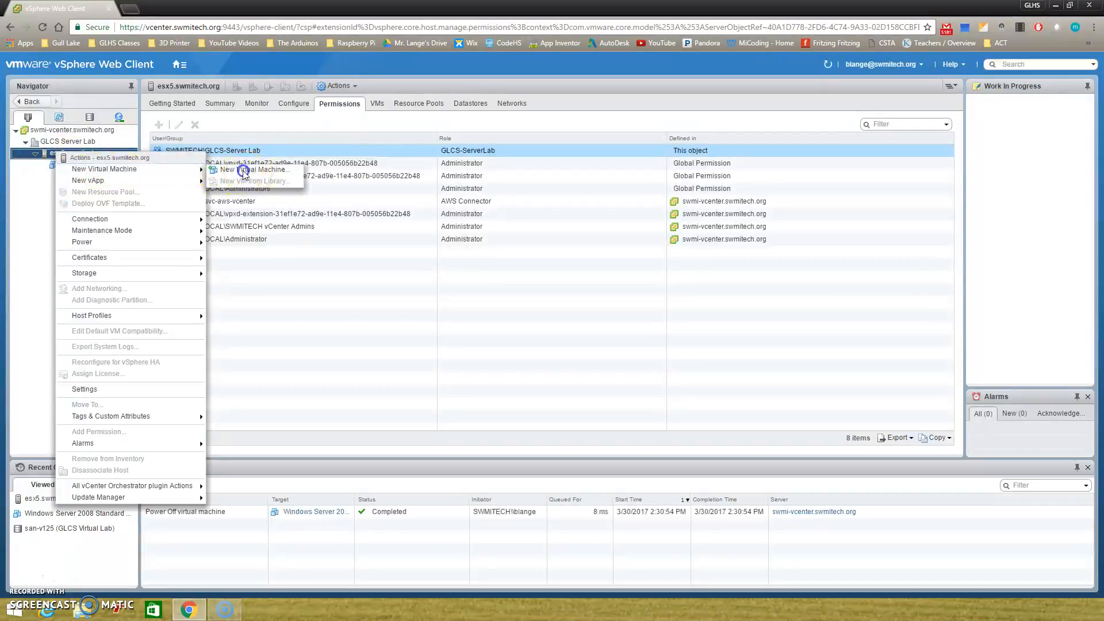
left_click(243, 170)
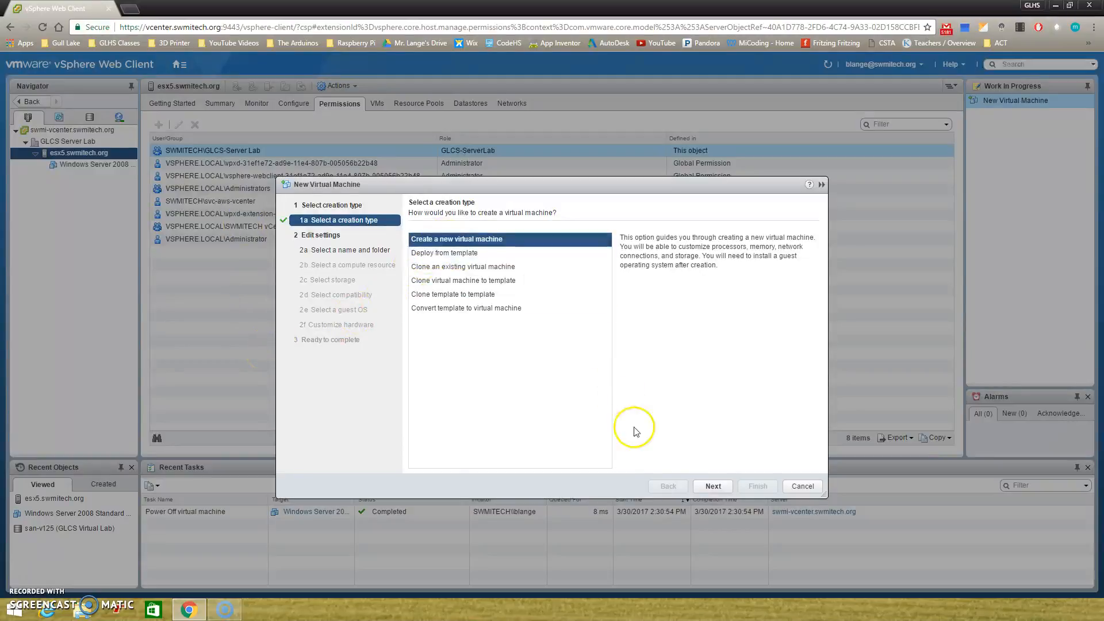
left_click(705, 490)
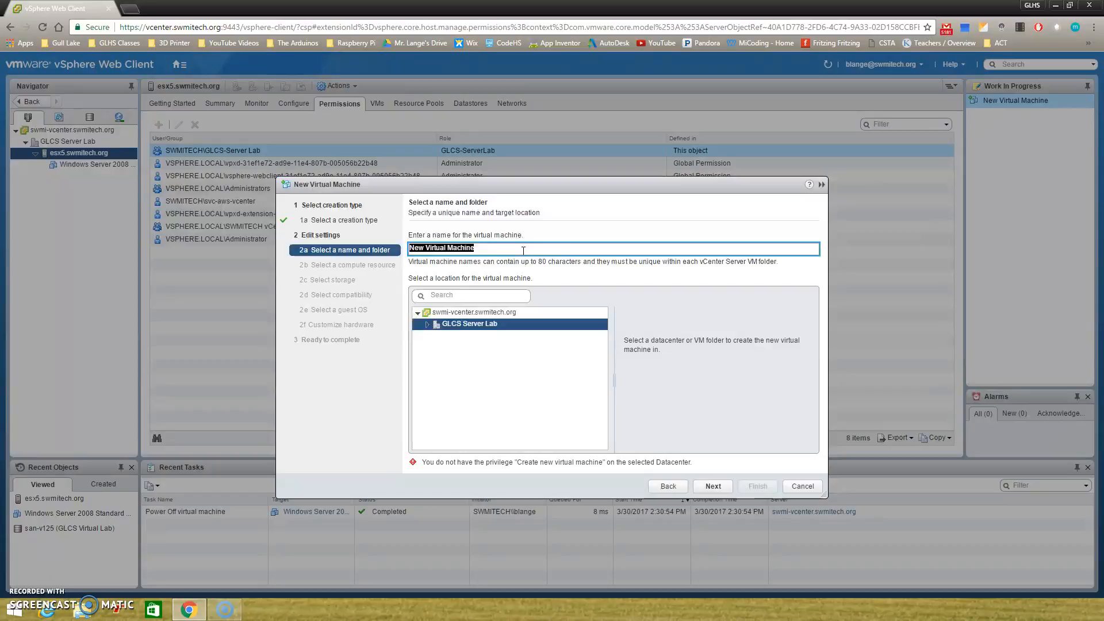
Name the virtual machine Windows 7 and place it in the GLCS Server Lab folder inside the datacenter.
type("W")
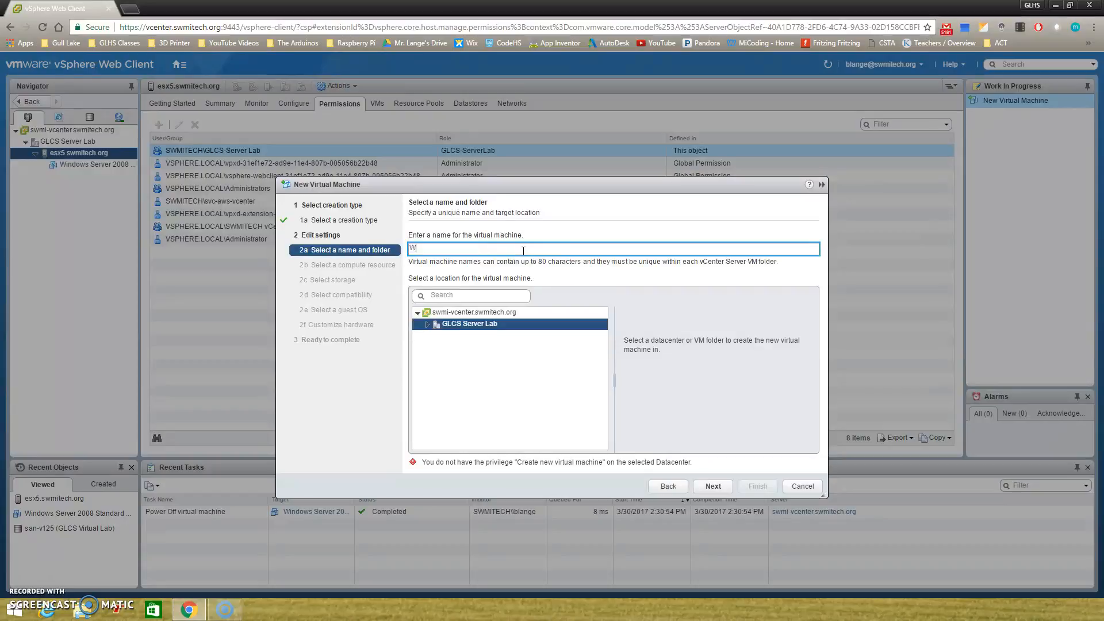
type("indows 7")
left_click(464, 325)
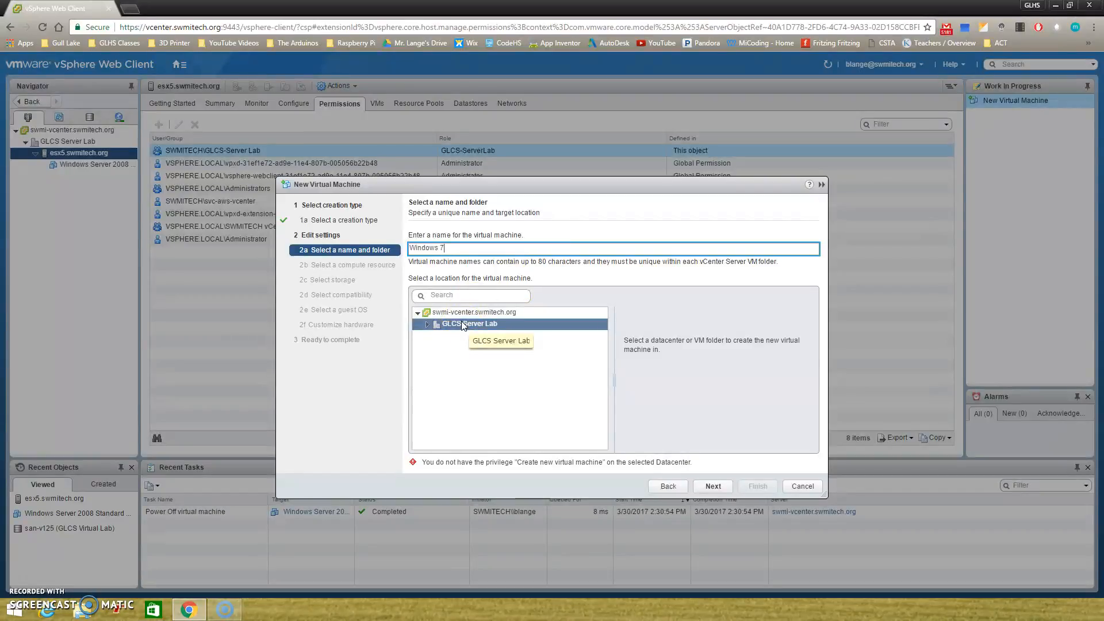
left_click(726, 490)
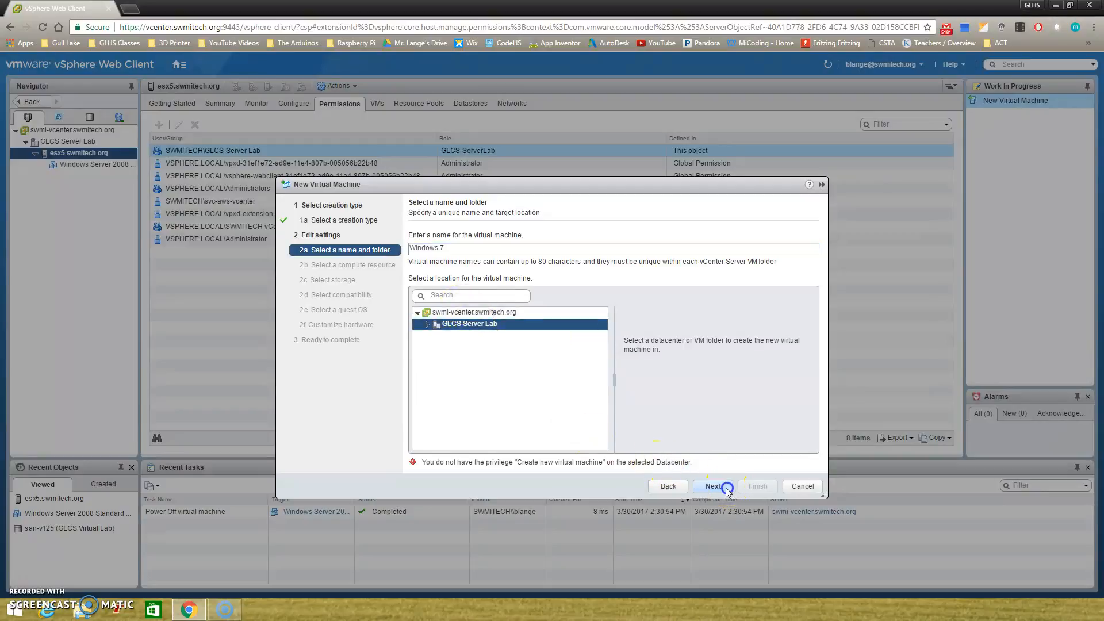
left_click(449, 326)
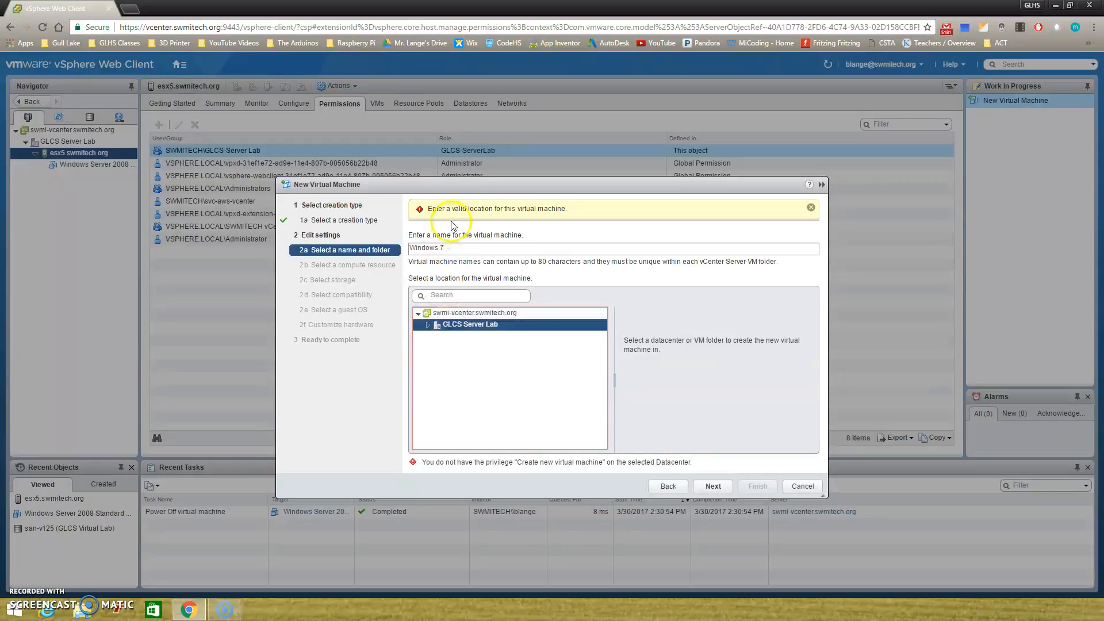
left_click(428, 325)
left_click(463, 336)
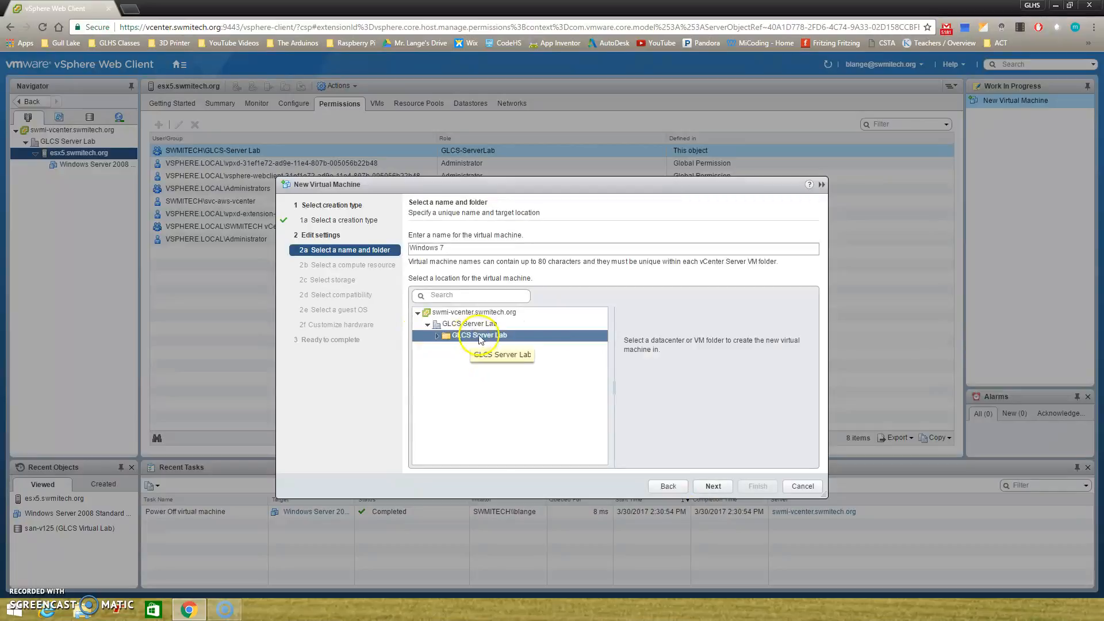
left_click(712, 486)
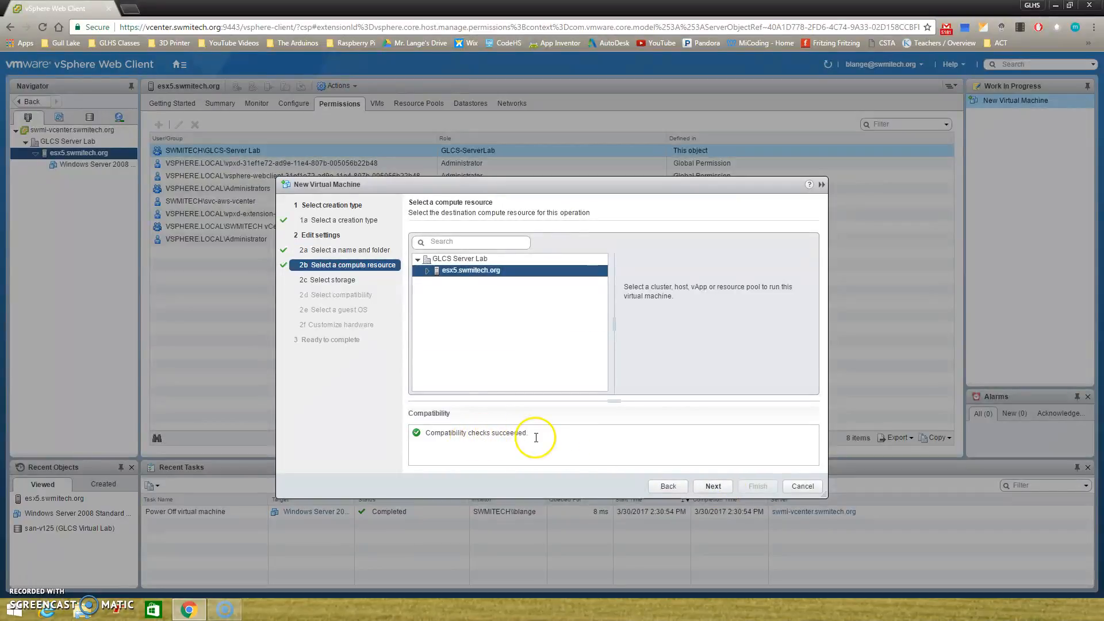
Accept host esx5.swmitech.org, datastore san-v125 (GLCS Virtual Lab) and ESXi 6.0 and later compatibility for the virtual machine.
left_click(713, 487)
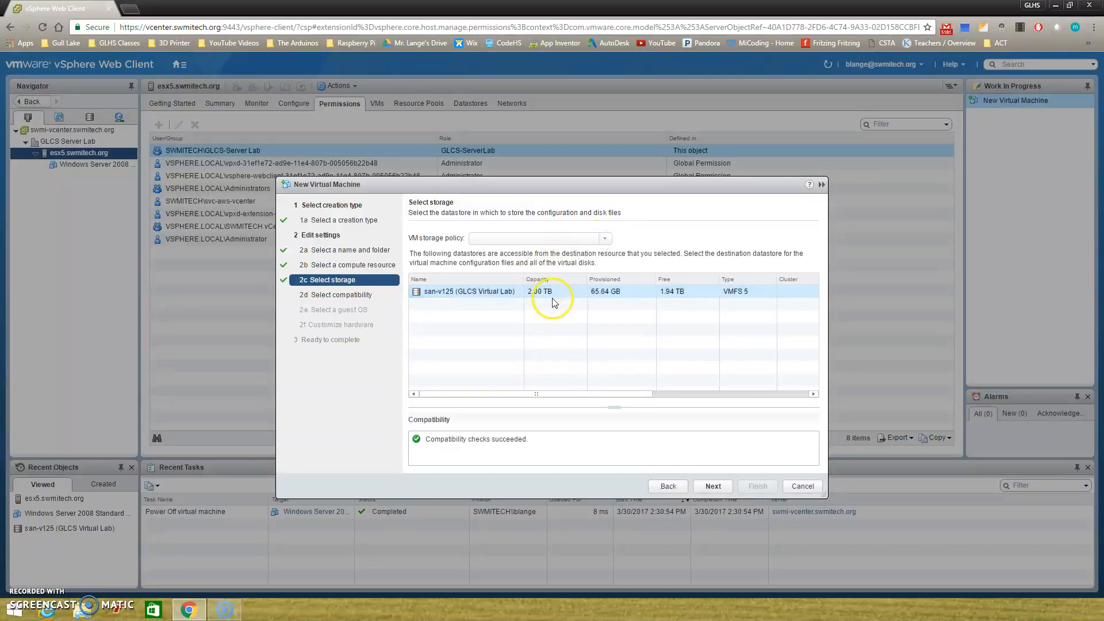
left_click(713, 486)
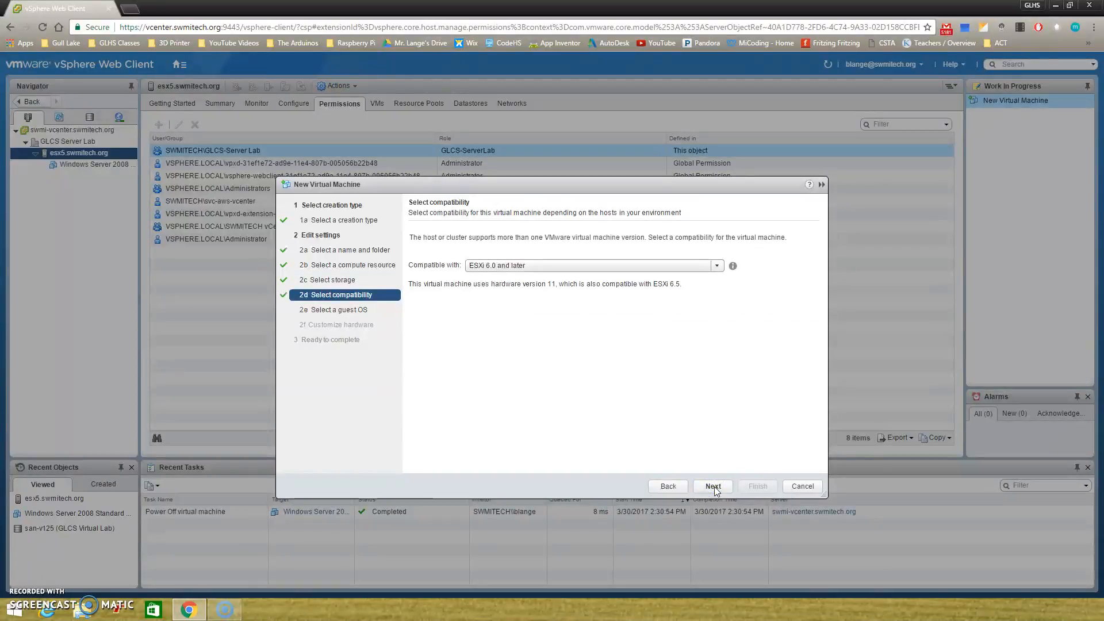
left_click(714, 487)
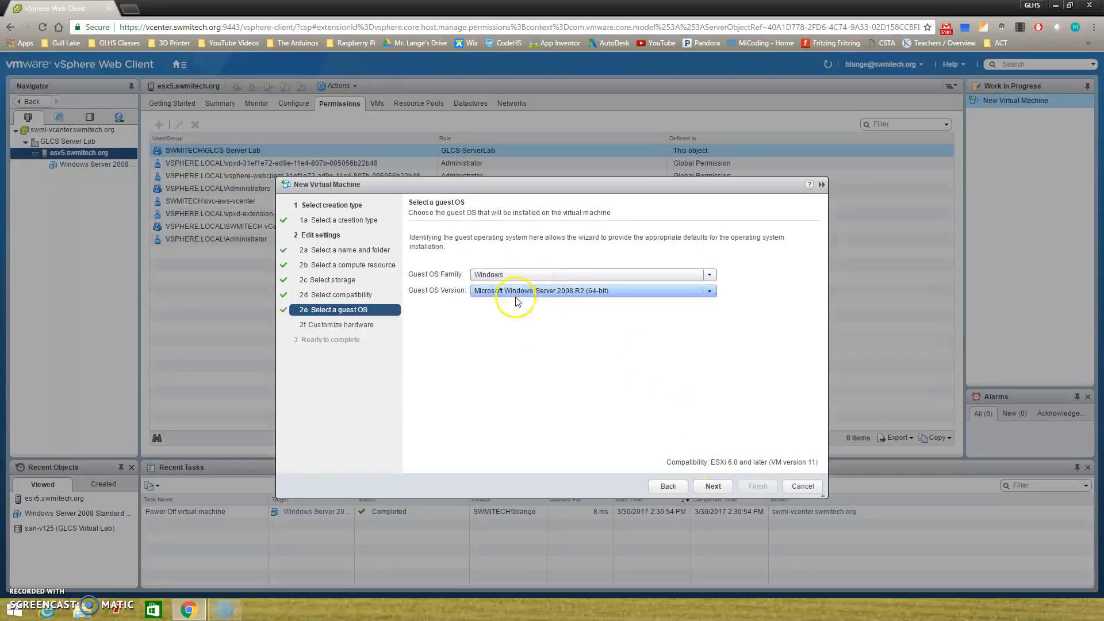
Set the guest OS version to Microsoft Windows 7 (64-bit) and continue to the hardware settings.
left_click(621, 290)
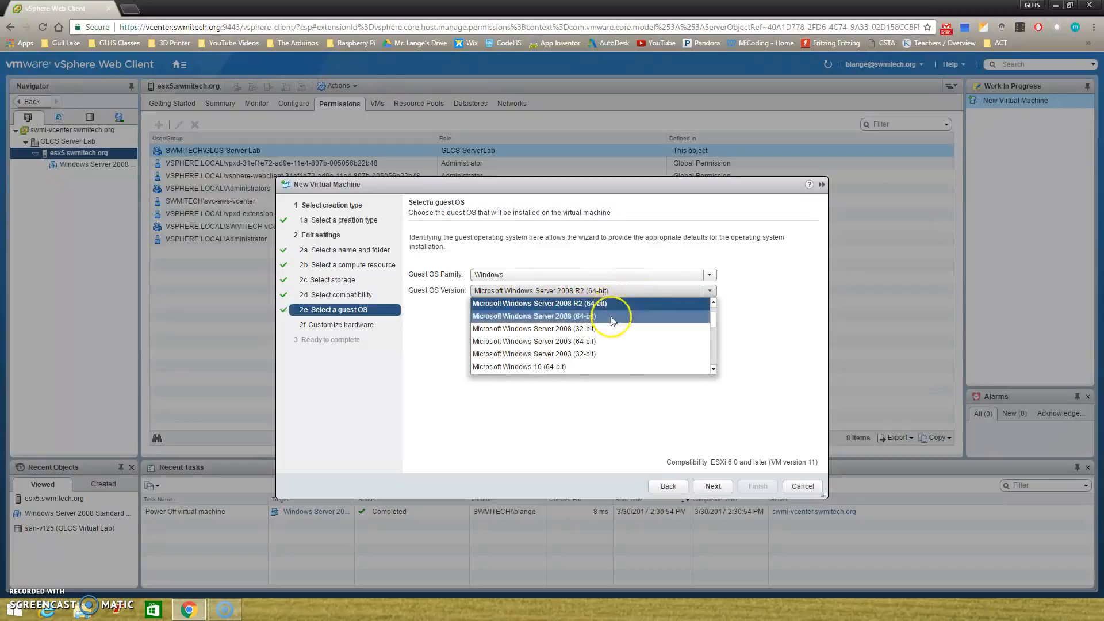
scroll(653, 341, "down", 2)
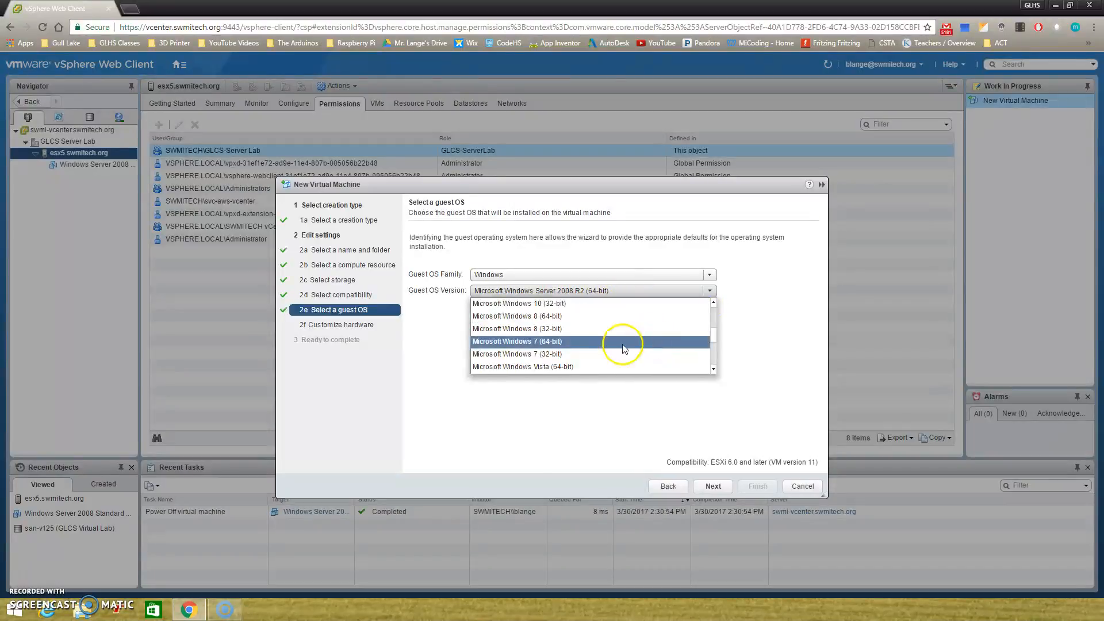
left_click(541, 342)
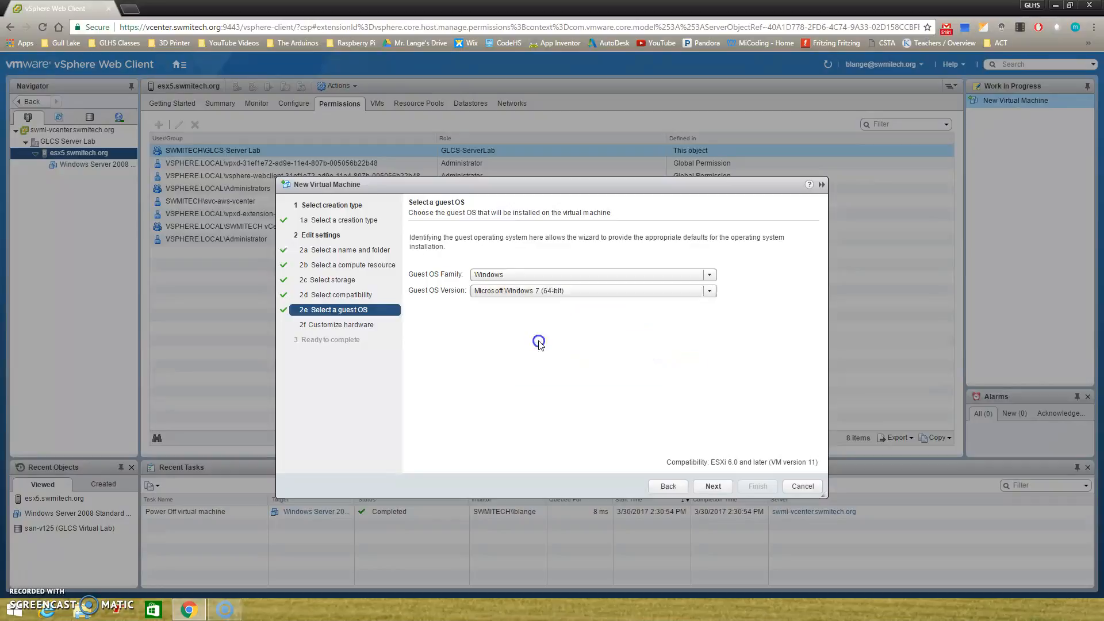
left_click(708, 487)
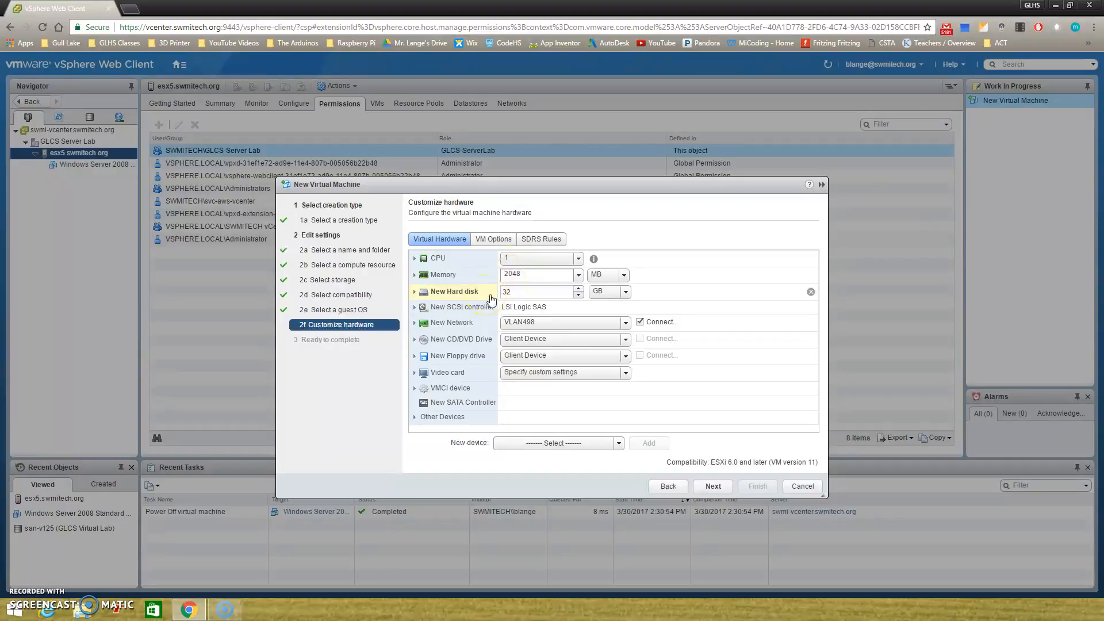
Keep the default hardware with 2048 MB memory and a 32 GB hard disk, and finish creating the virtual machine.
left_click(596, 281)
left_click(515, 275)
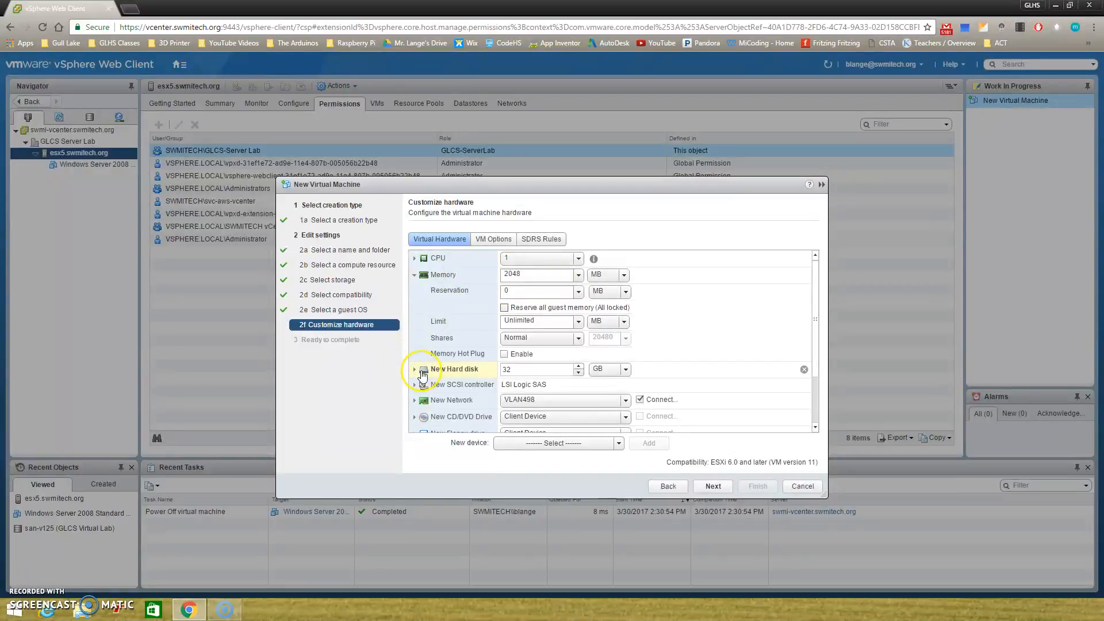
left_click(414, 275)
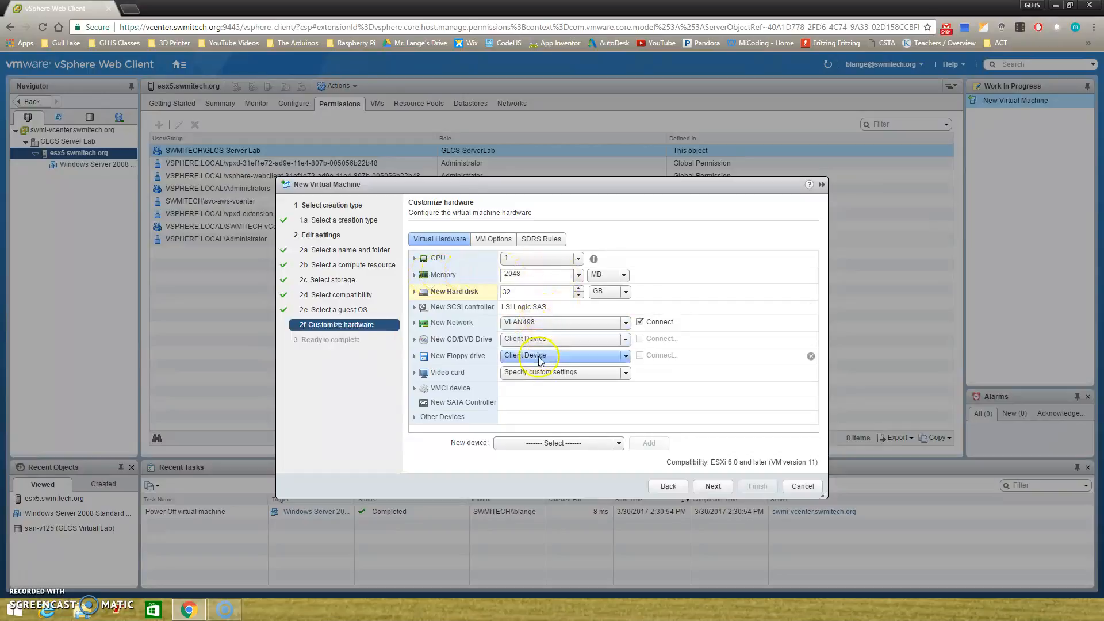
left_click(721, 485)
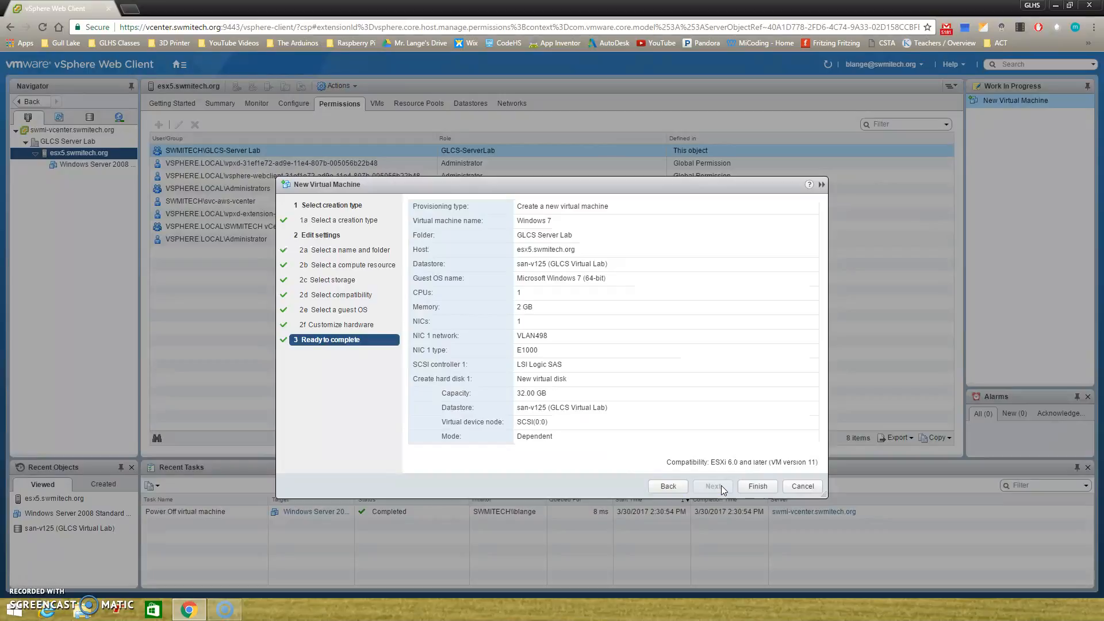
left_click(751, 488)
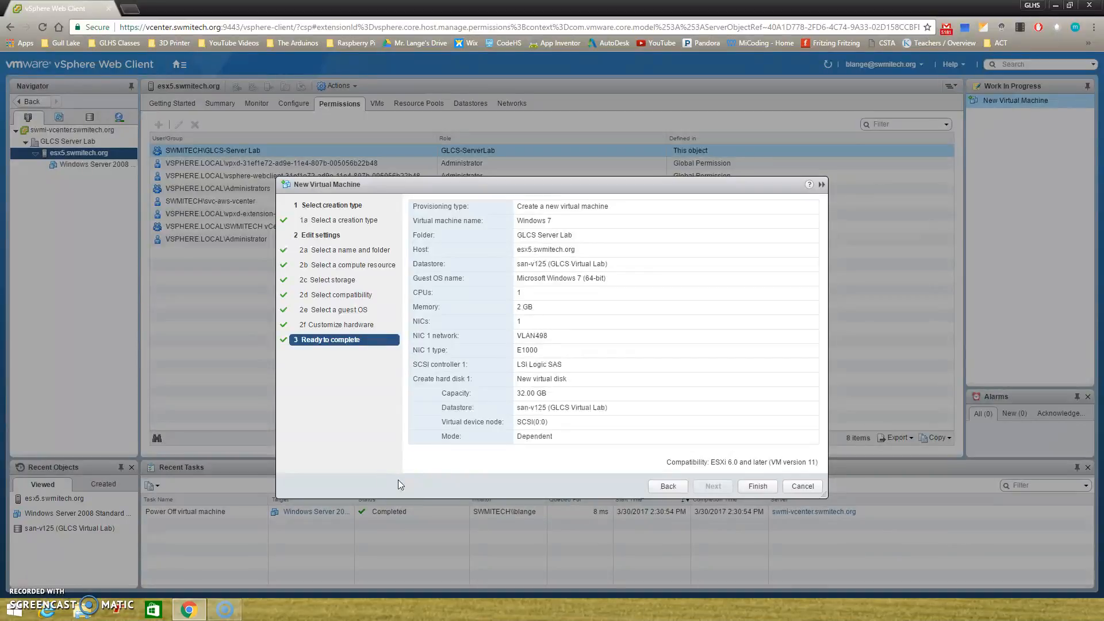
left_click(452, 476)
left_click(756, 487)
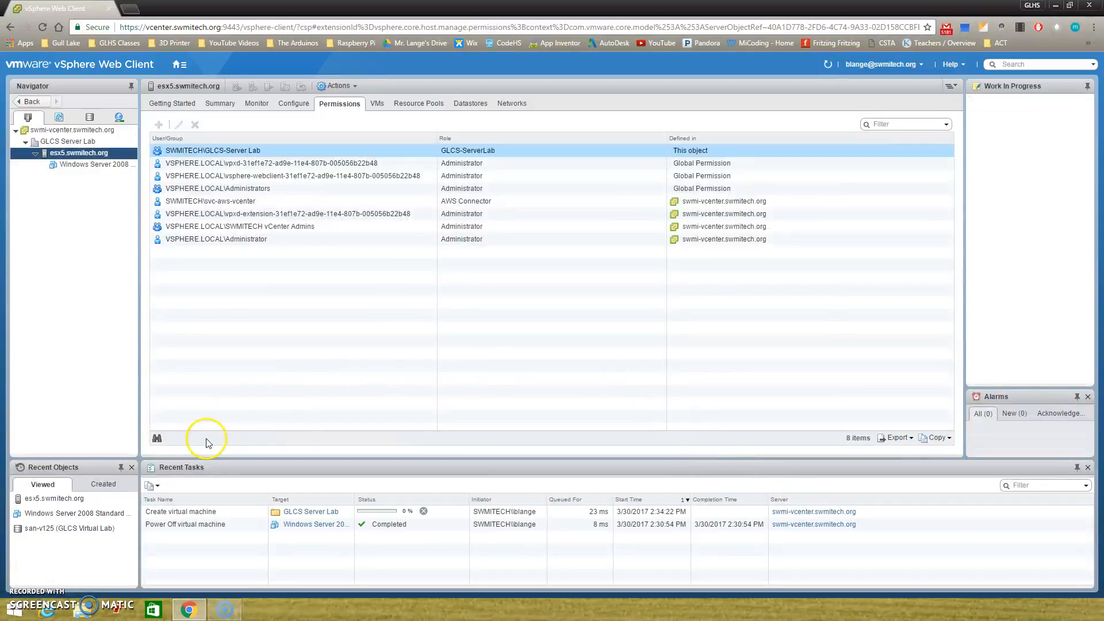
Open the files of the san-v125 (GLCS Virtual Lab) datastore from host esx5.swmitech.org.
left_click(87, 529)
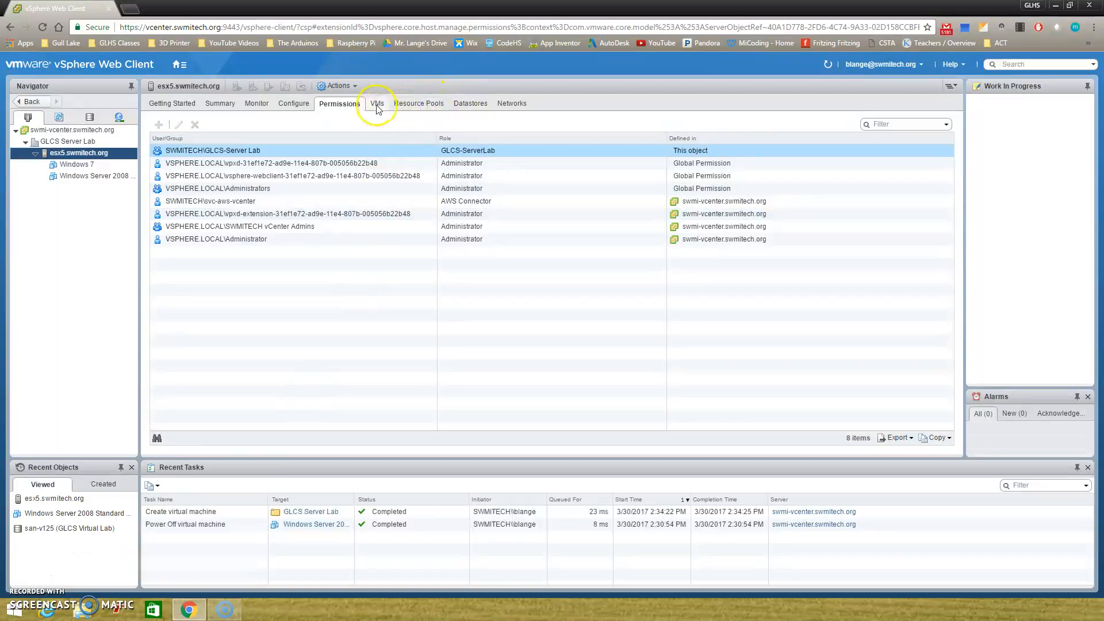
left_click(470, 104)
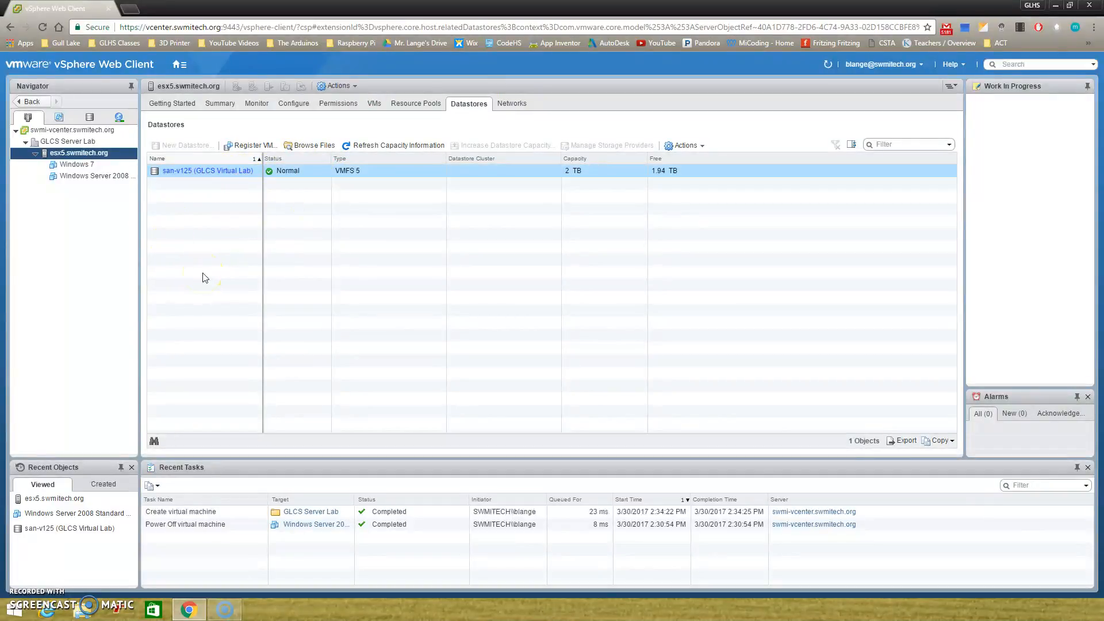
left_click(179, 171)
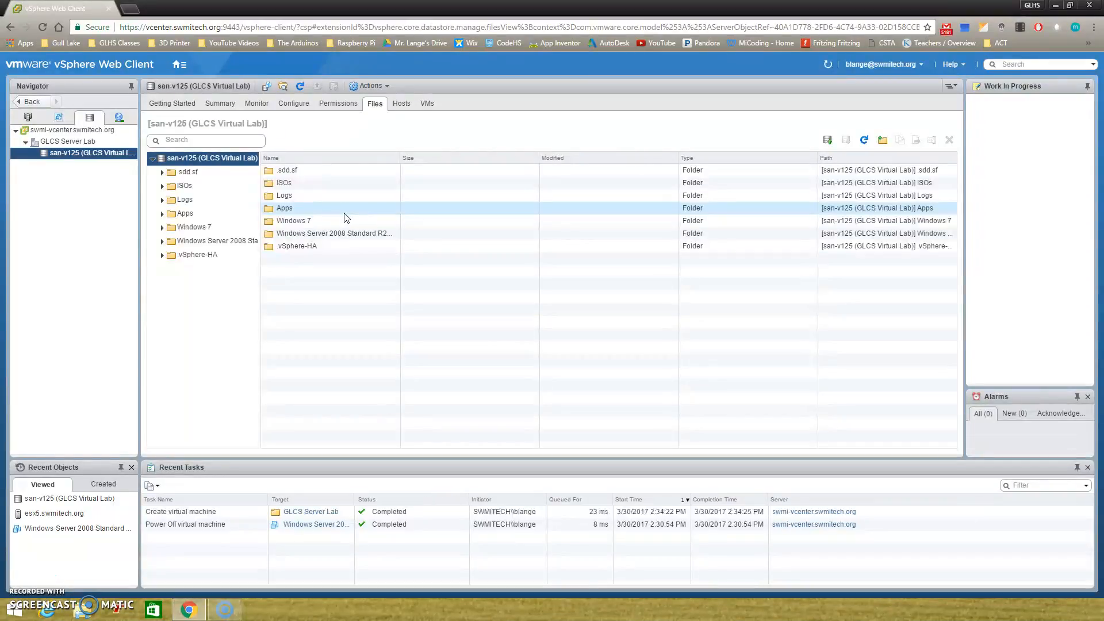
Look over the datastore's folders and open the ISOs folder.
left_click(281, 221)
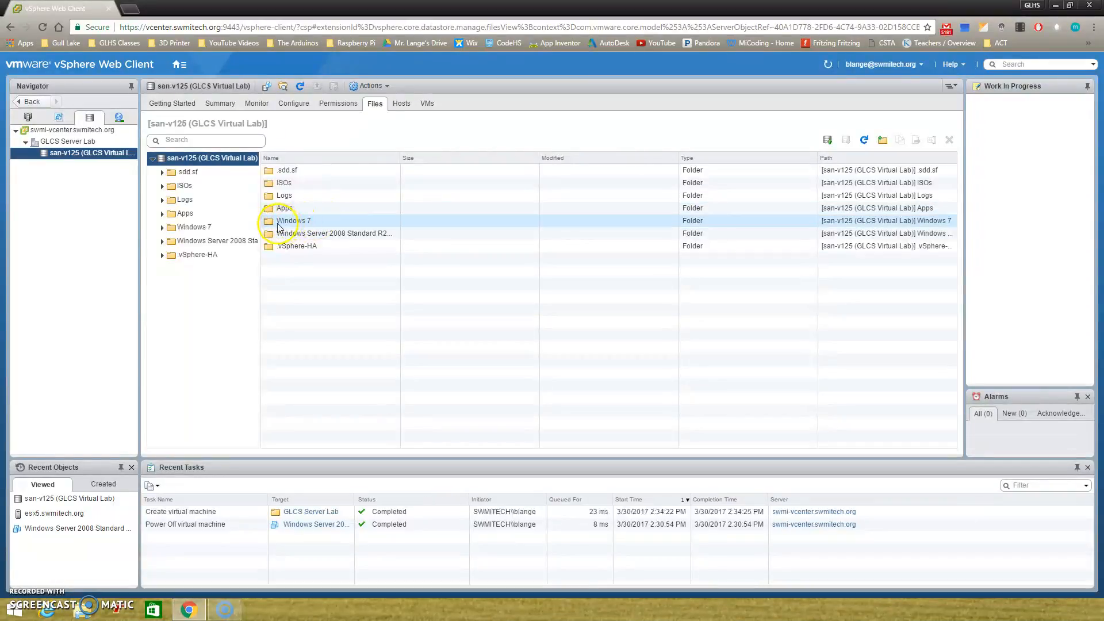
left_click(183, 215)
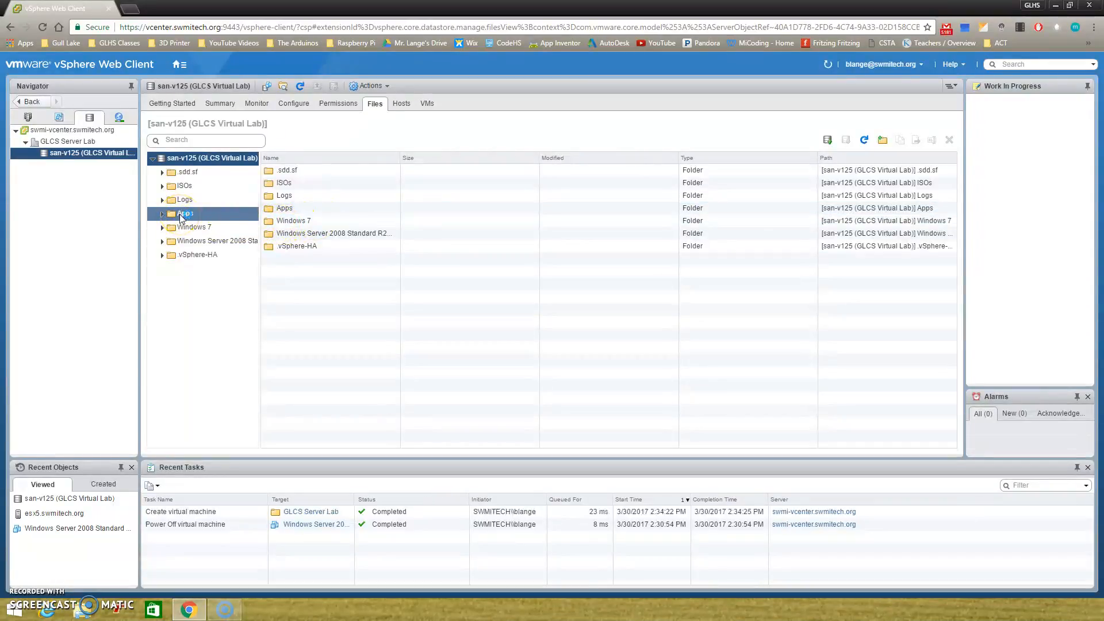
left_click(187, 159)
left_click(193, 203)
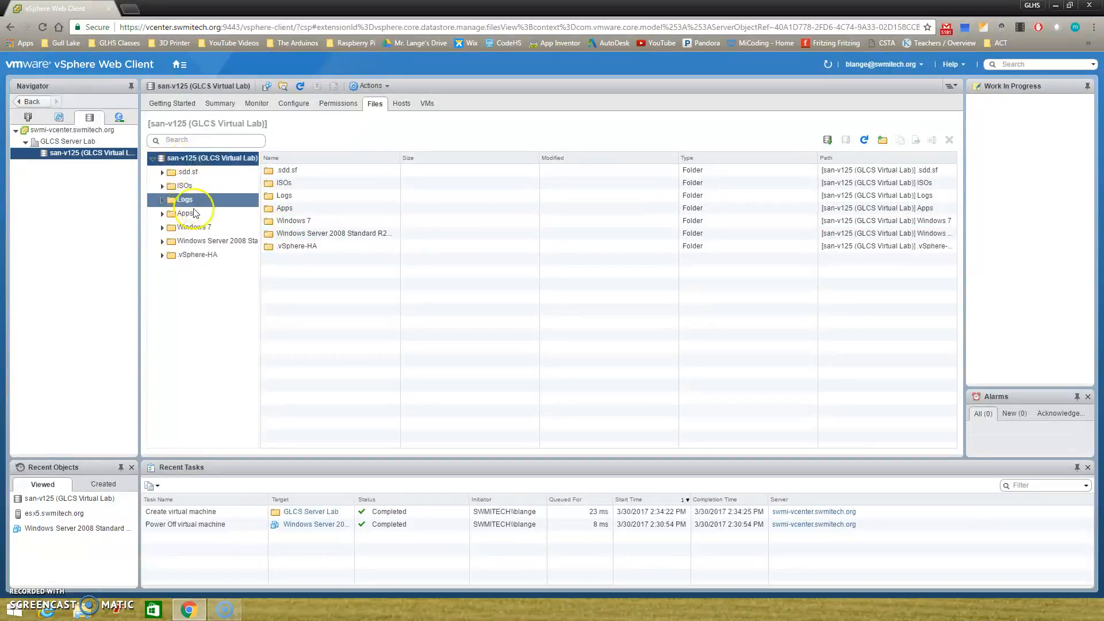
left_click(198, 228)
left_click(189, 158)
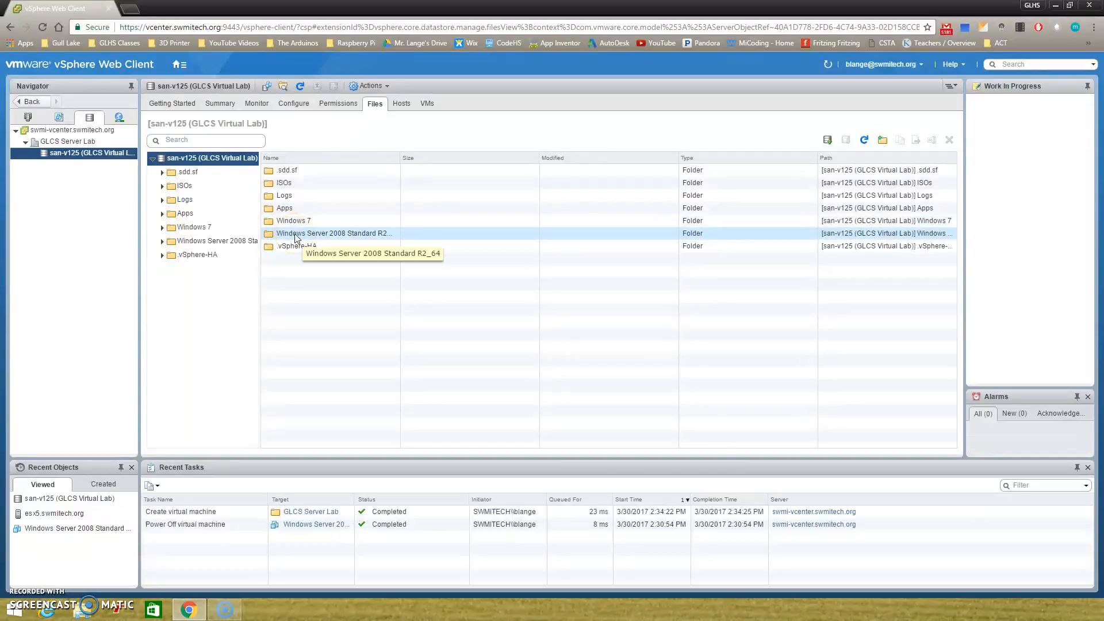
left_click(285, 186)
left_click(283, 184)
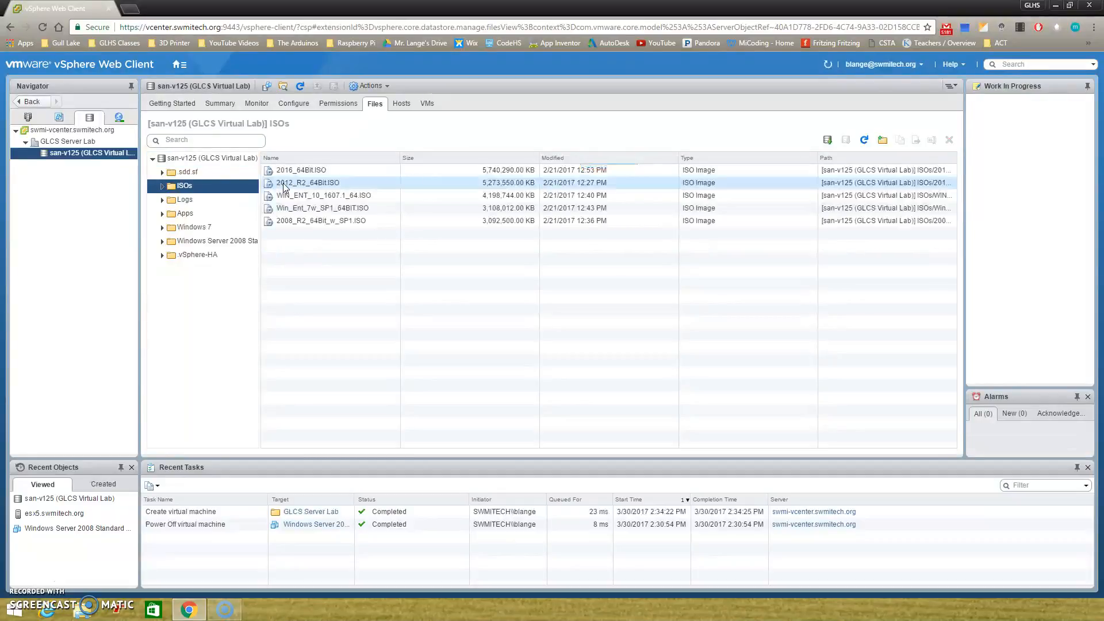
Widen the Name column and examine the Windows installation images in the ISOs folder.
left_click(290, 170)
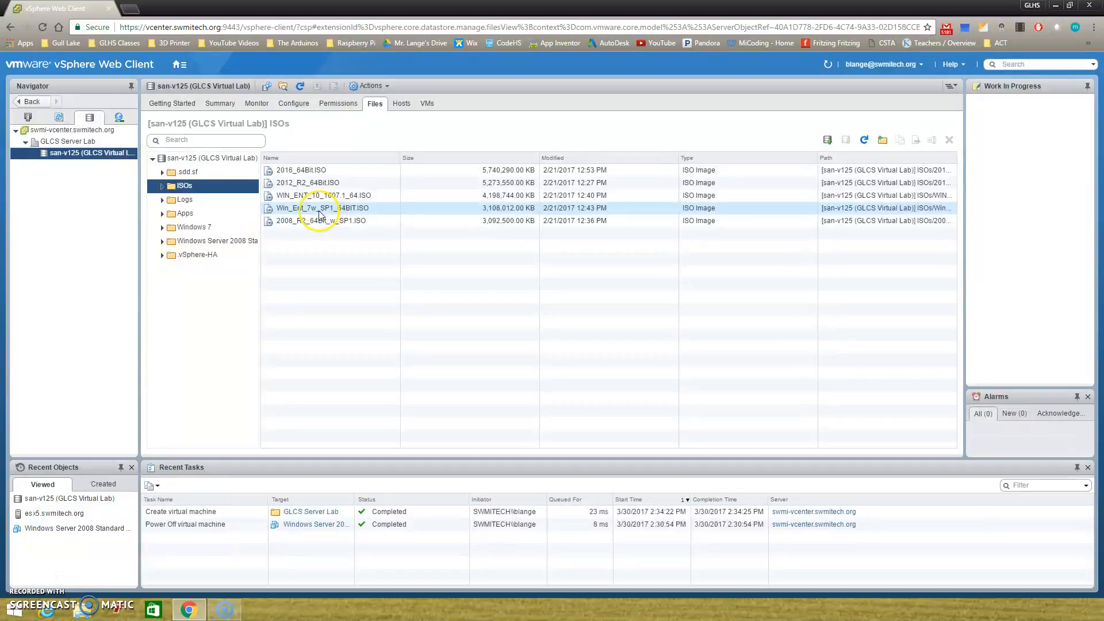
left_click_drag(401, 161, 442, 160)
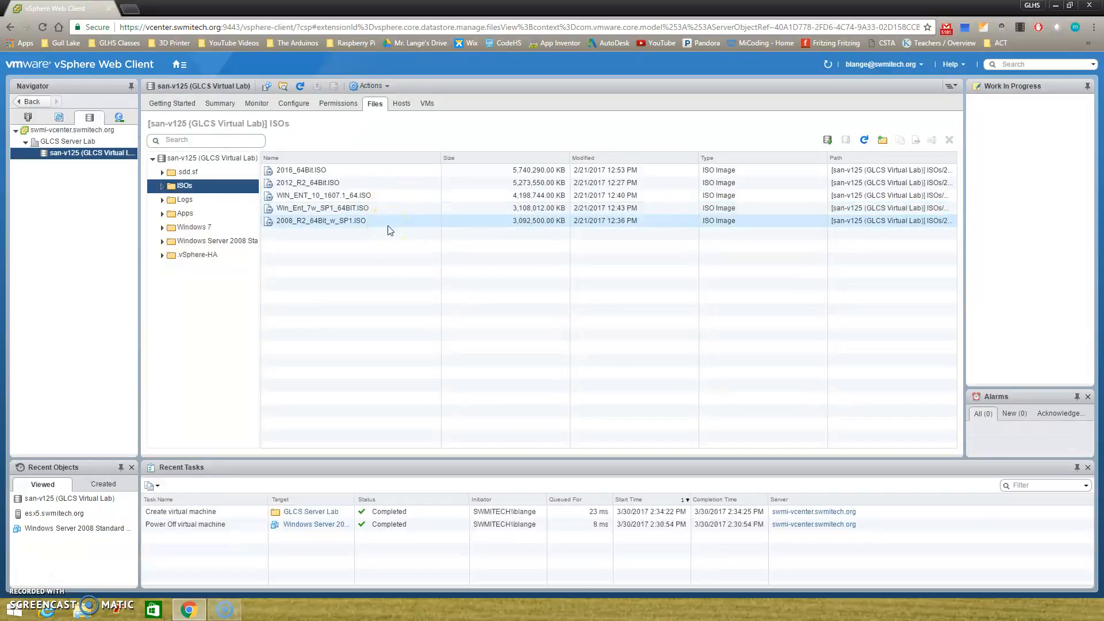
left_click(360, 212)
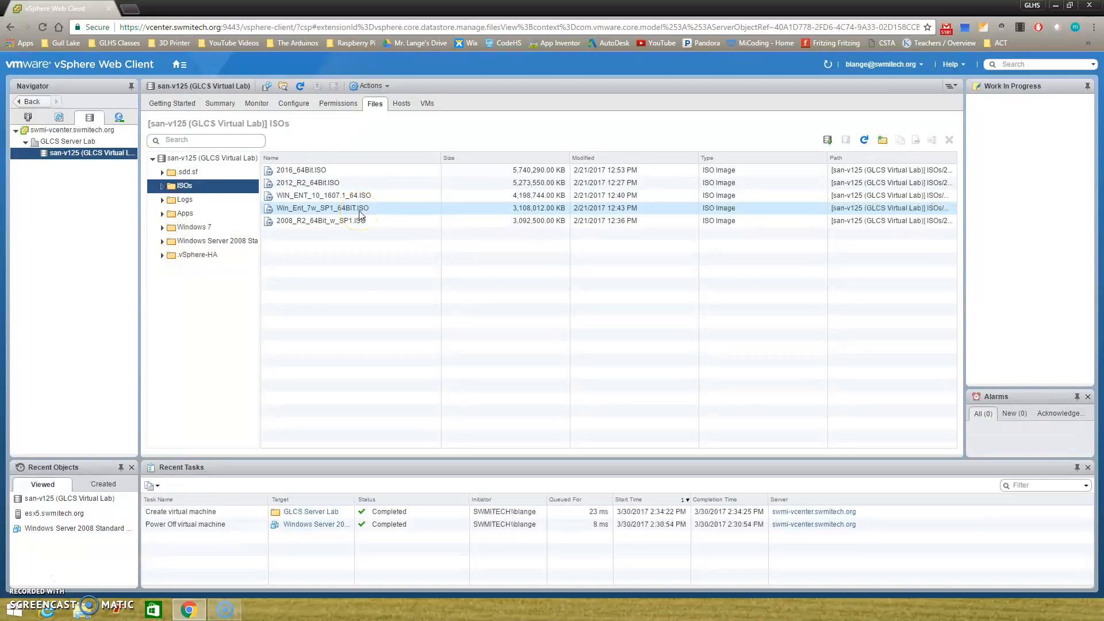
left_click(296, 222)
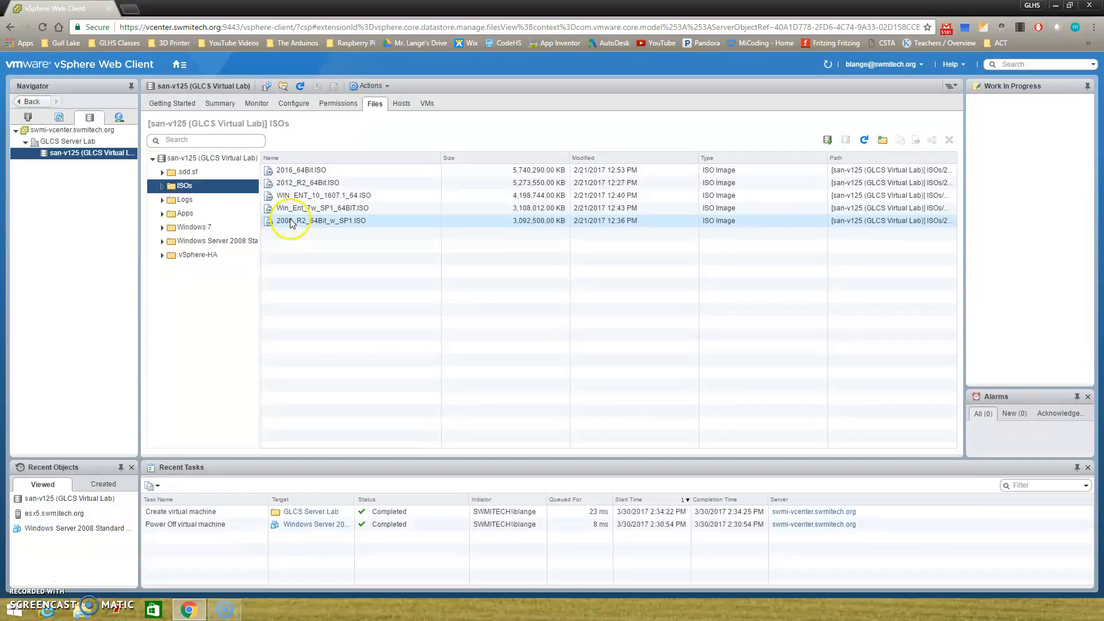
left_click(284, 184)
left_click(299, 171)
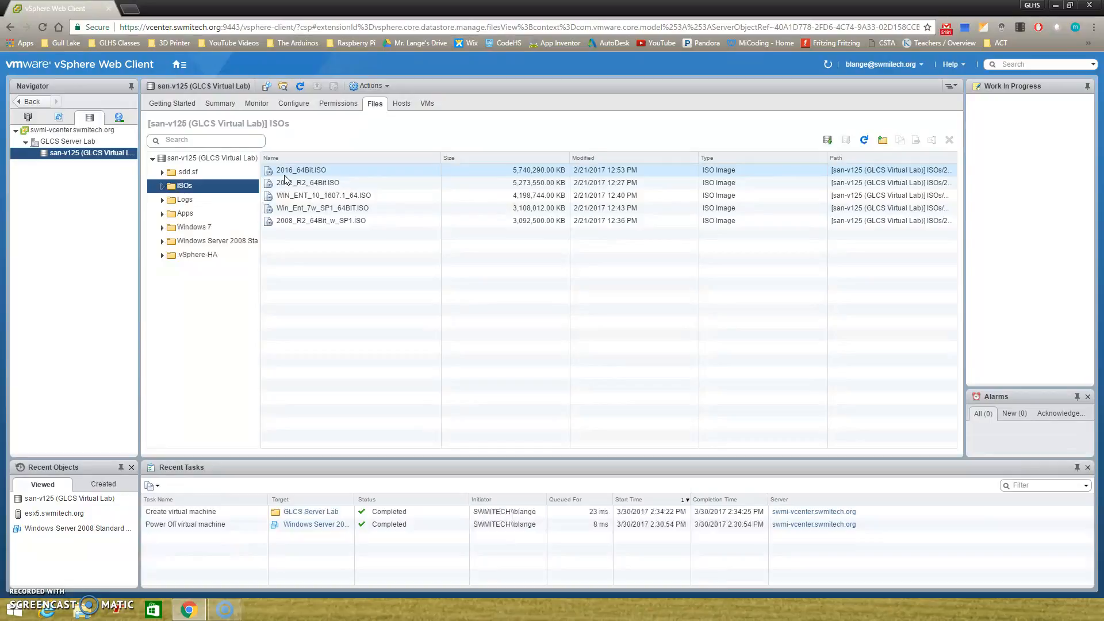
Review the ISOs folder in the datastore's files and view the san-v125 datastore's general configuration.
left_click(190, 186)
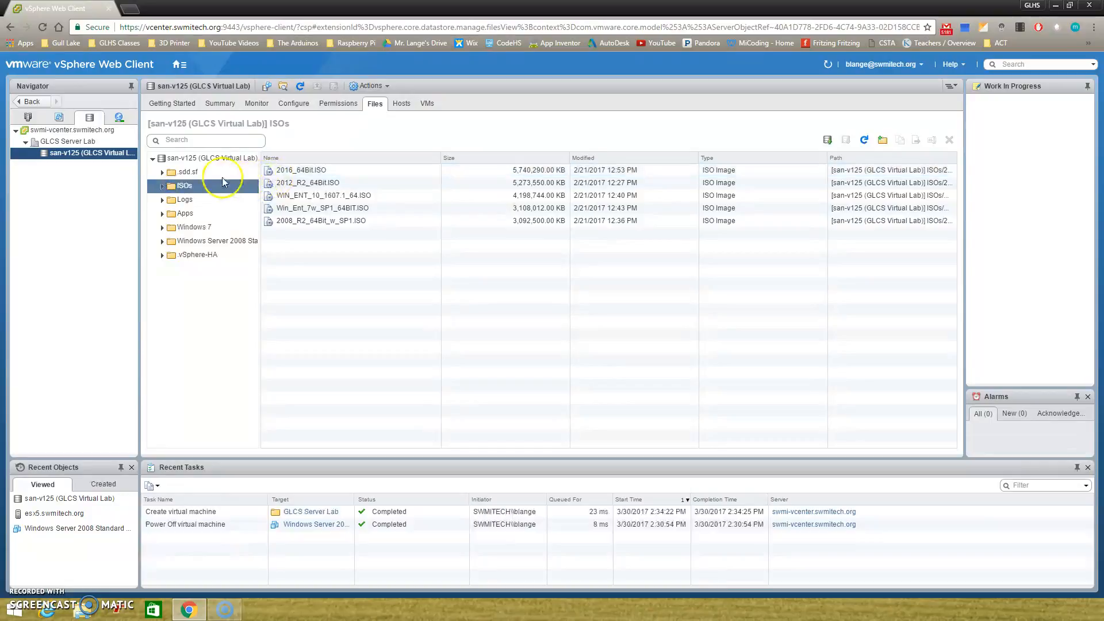
left_click(184, 189)
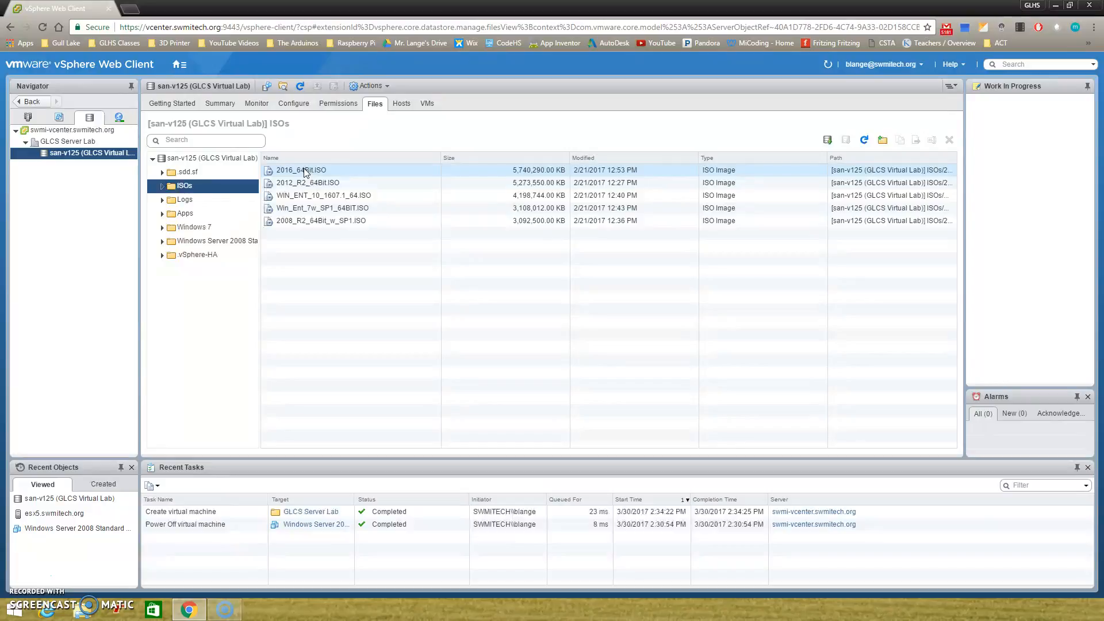
left_click(378, 105)
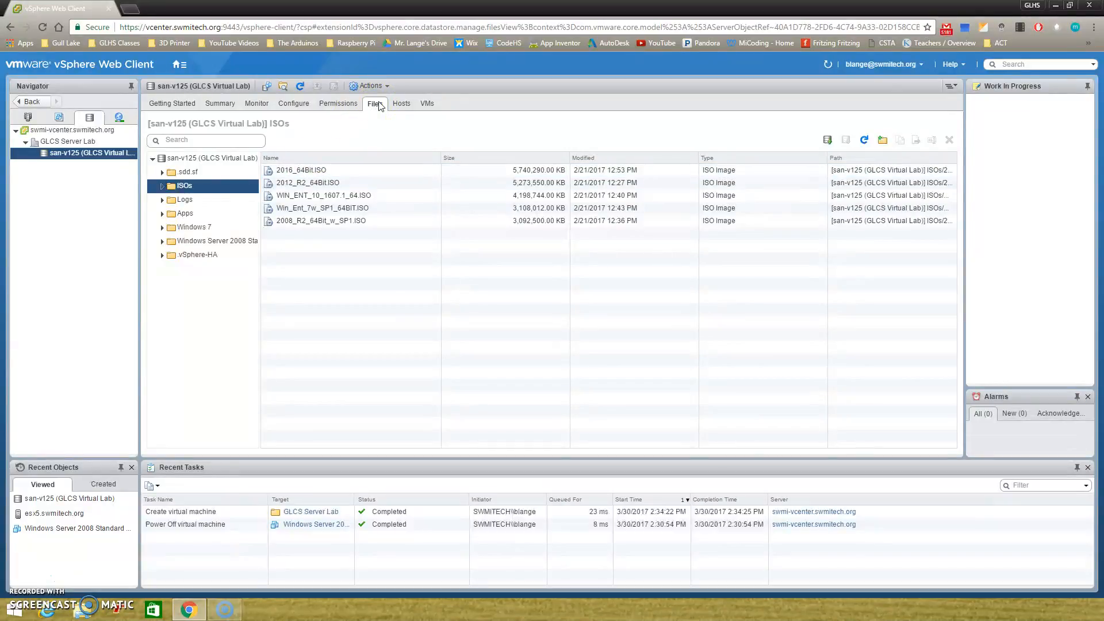
left_click(176, 190)
left_click(296, 105)
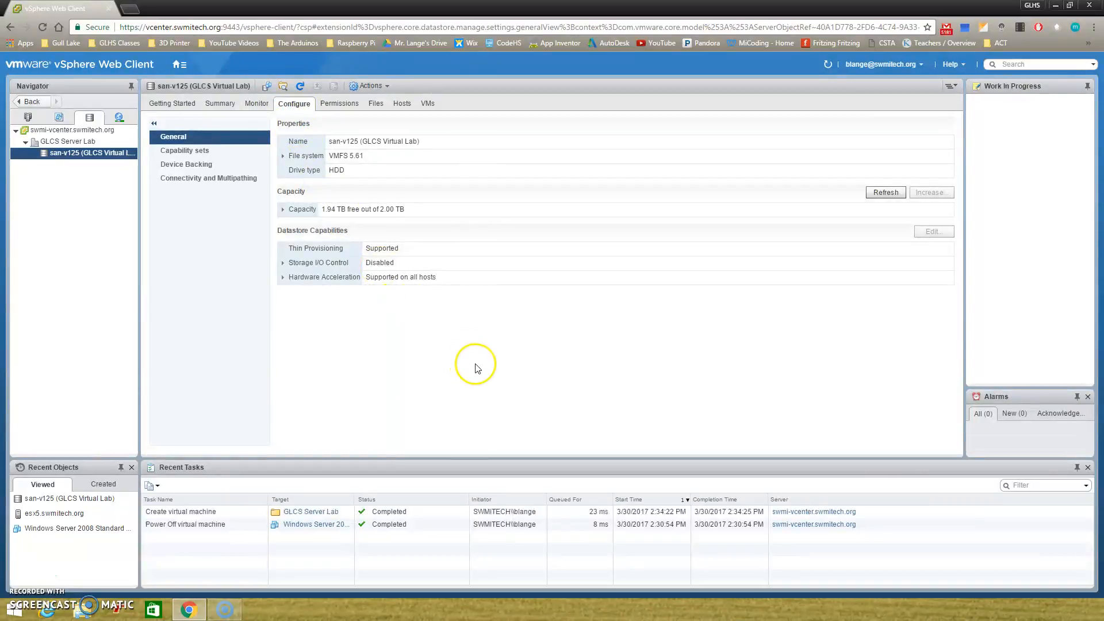
Return to the hosts inventory and open the settings of the Windows 7 virtual machine for editing.
left_click(27, 118)
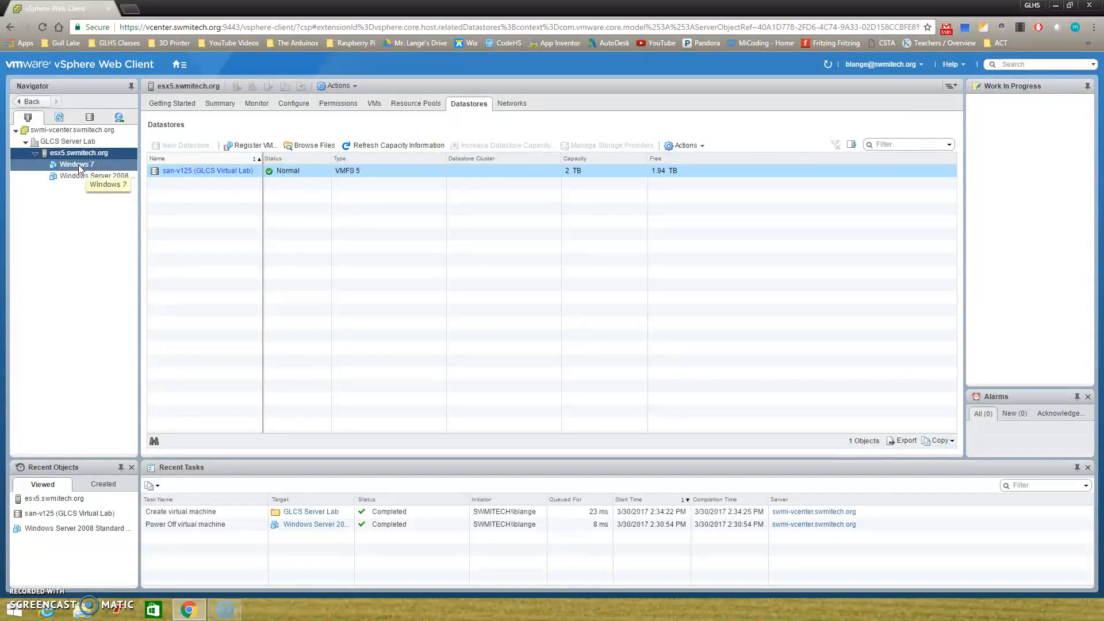
left_click(79, 164)
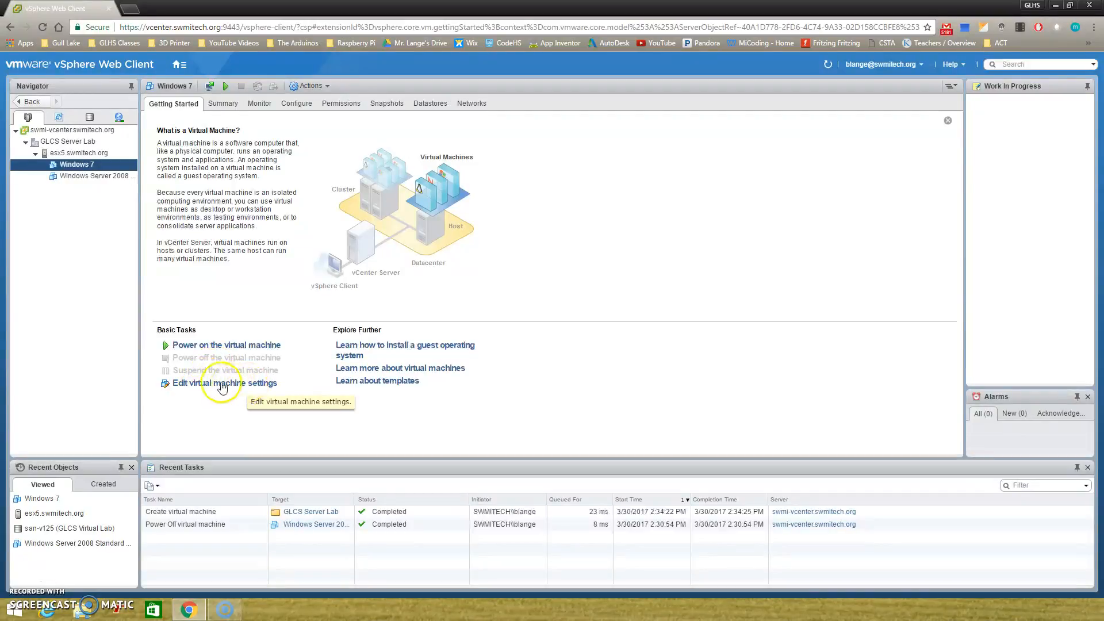
left_click(189, 382)
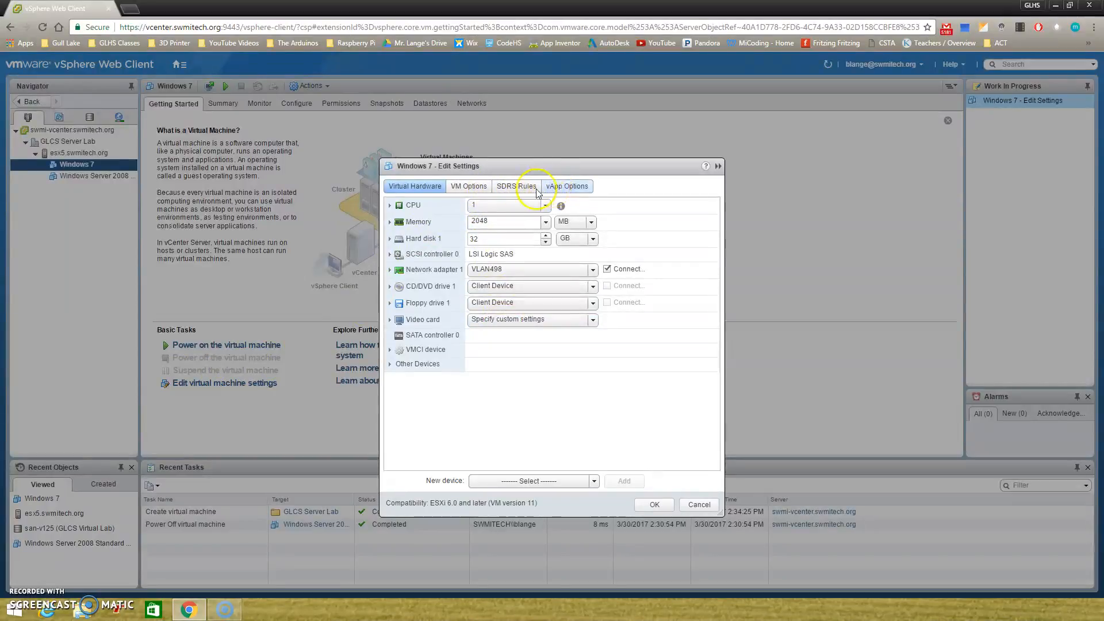
Set CD/DVD drive 1 to the datastore ISO file Win_Ent_7w_SP1_64BIT.ISO from the ISOs folder and save the machine's settings.
left_click(418, 287)
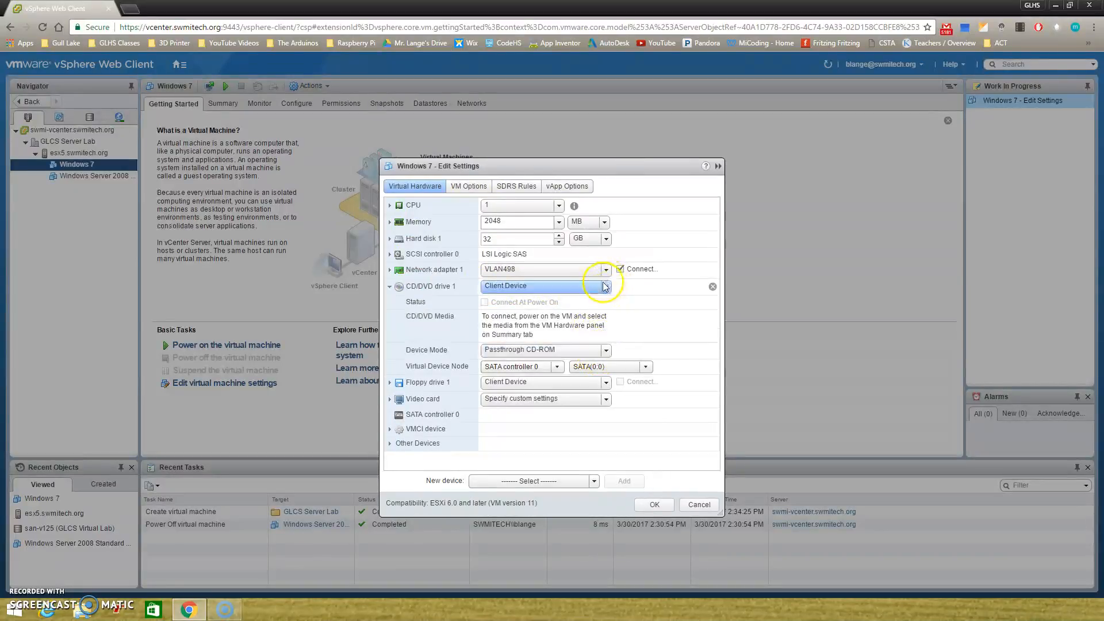
left_click(605, 286)
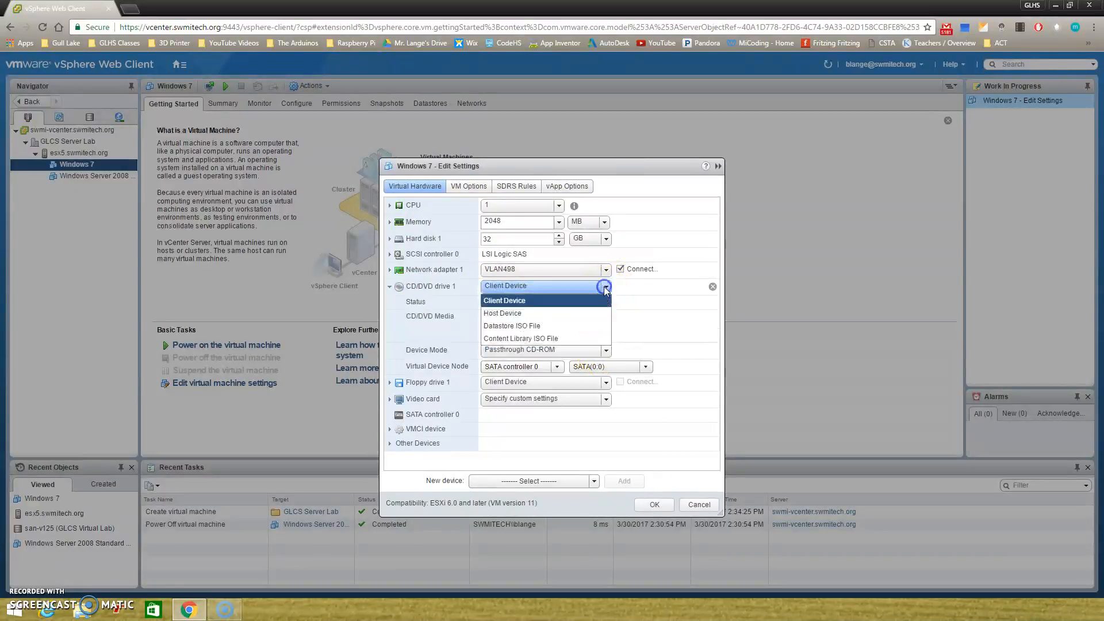
left_click(530, 326)
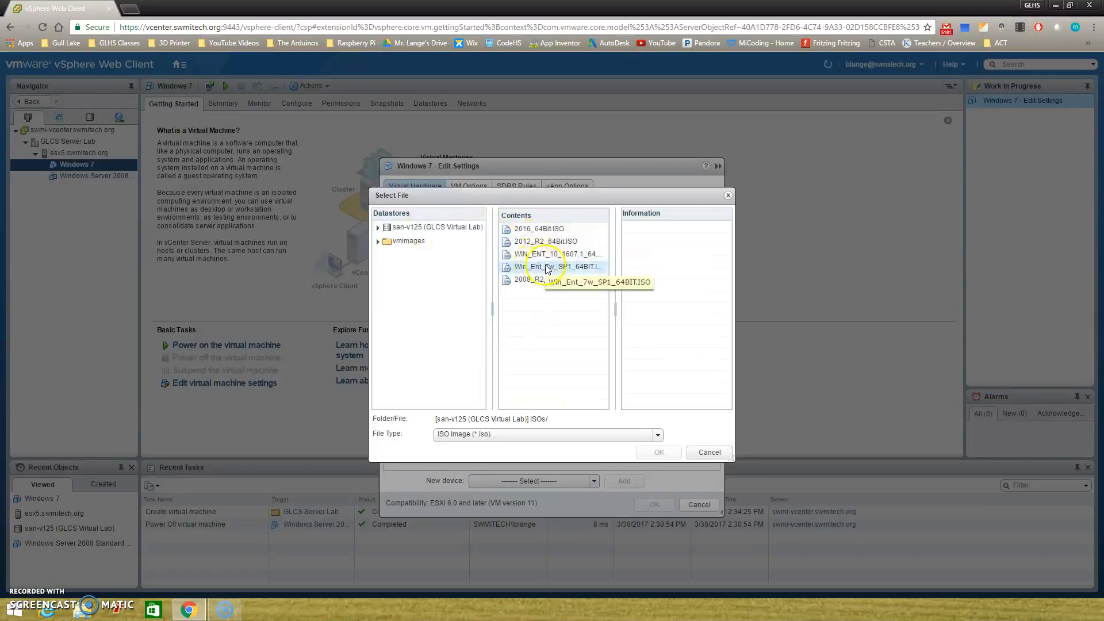
left_click(536, 268)
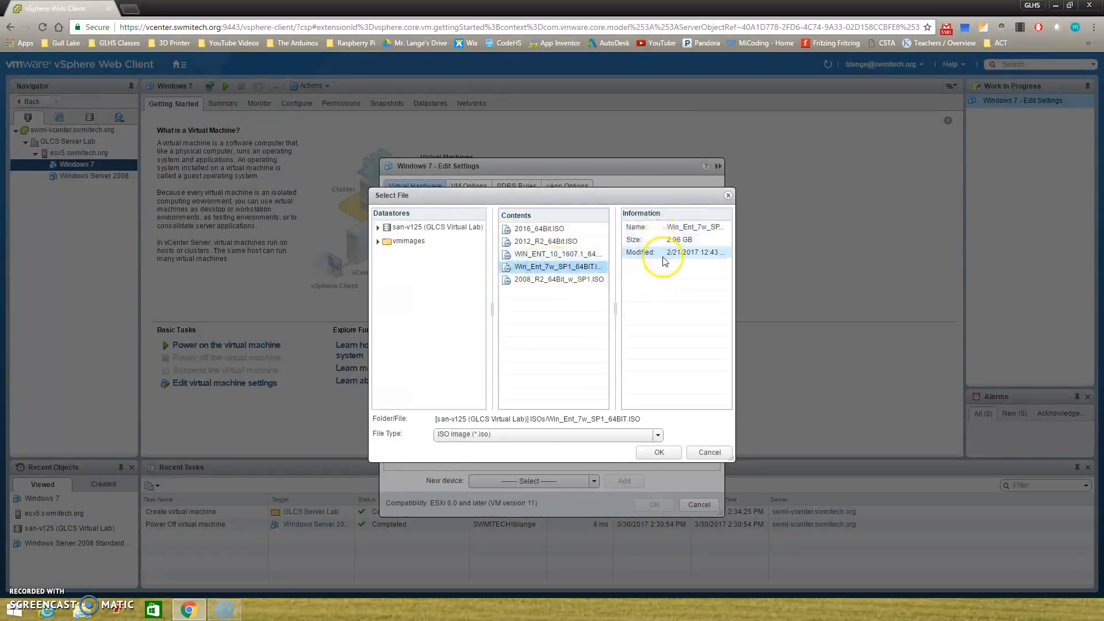
left_click(664, 457)
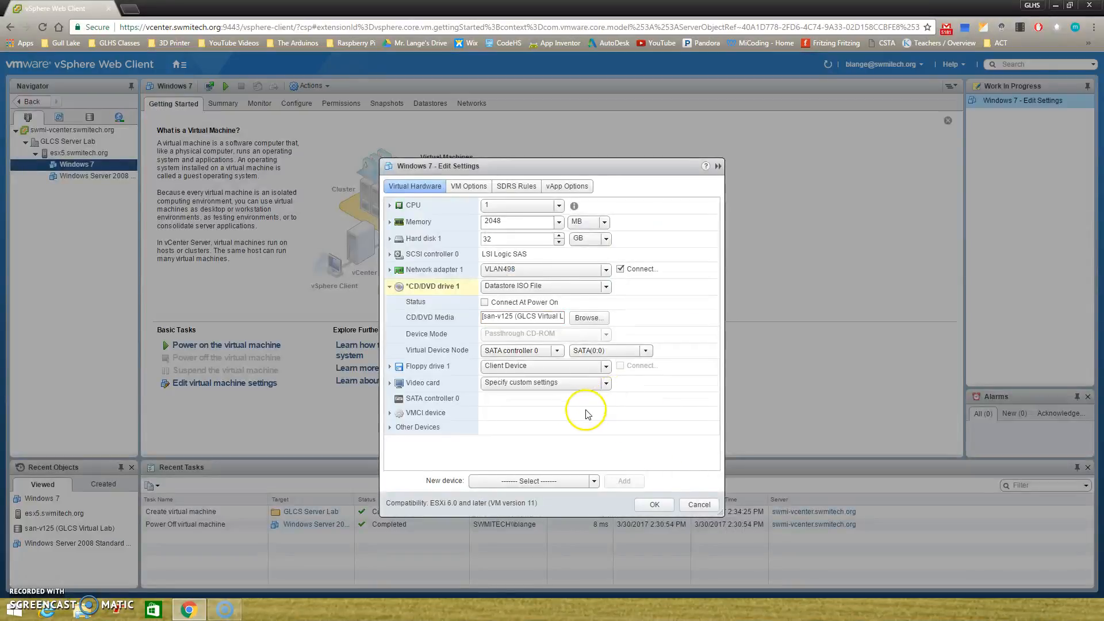
left_click(653, 504)
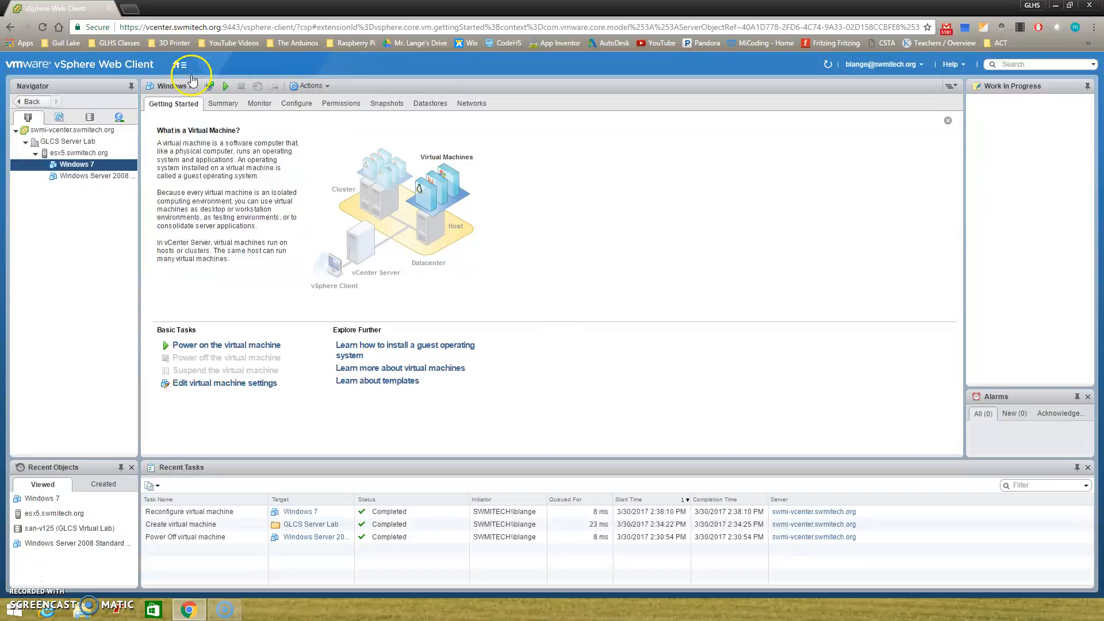
Try to open the console of the Windows 7 virtual machine before powering it on.
left_click(180, 64)
left_click(401, 167)
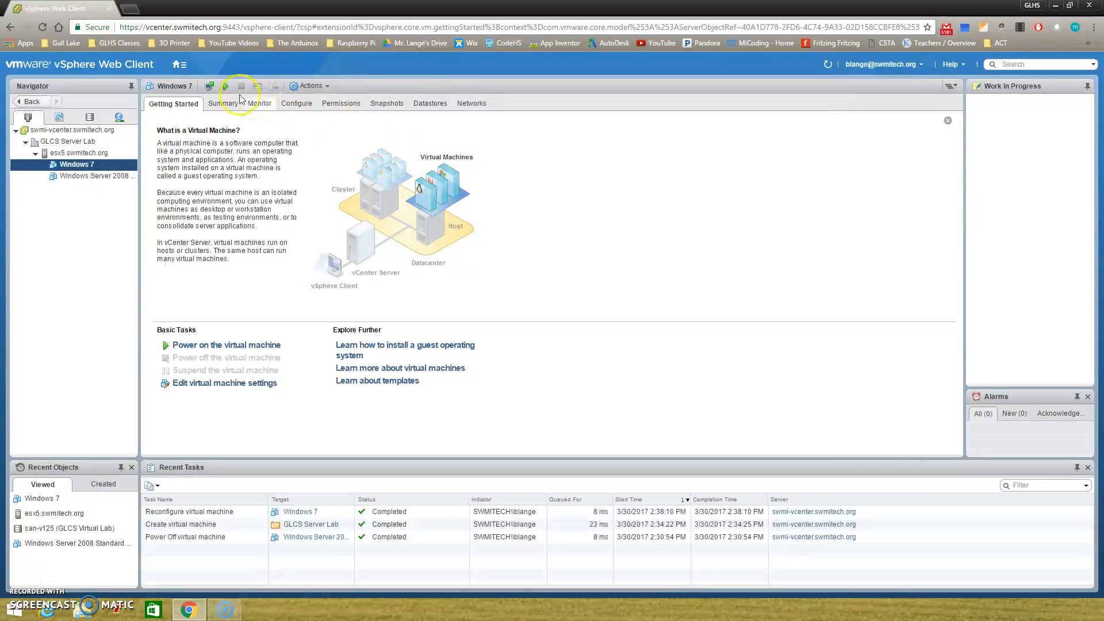
left_click(210, 86)
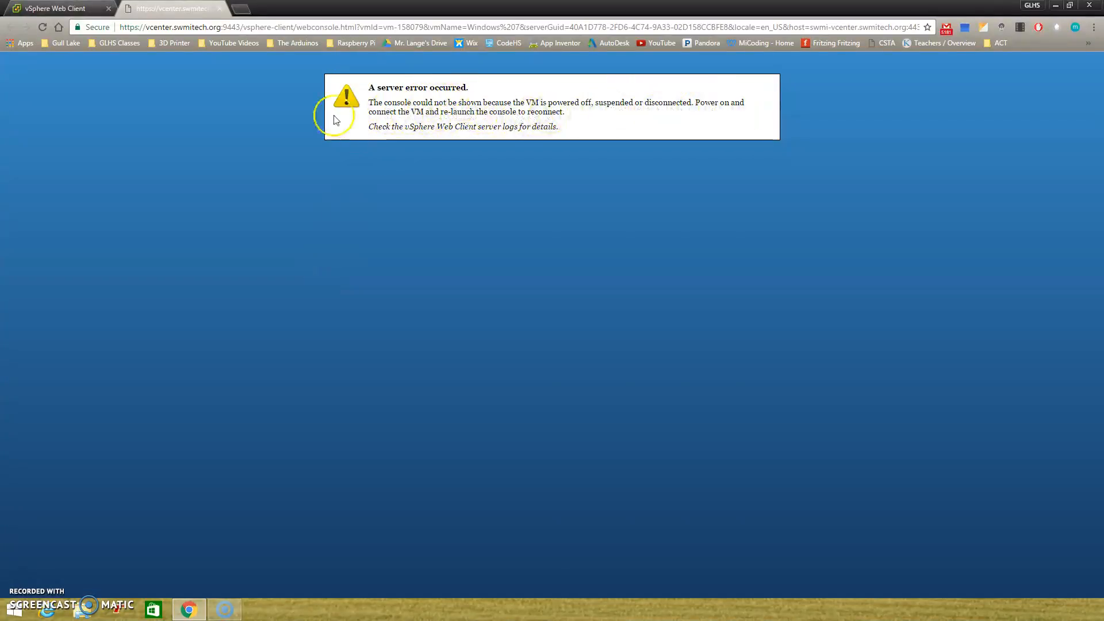
left_click(219, 9)
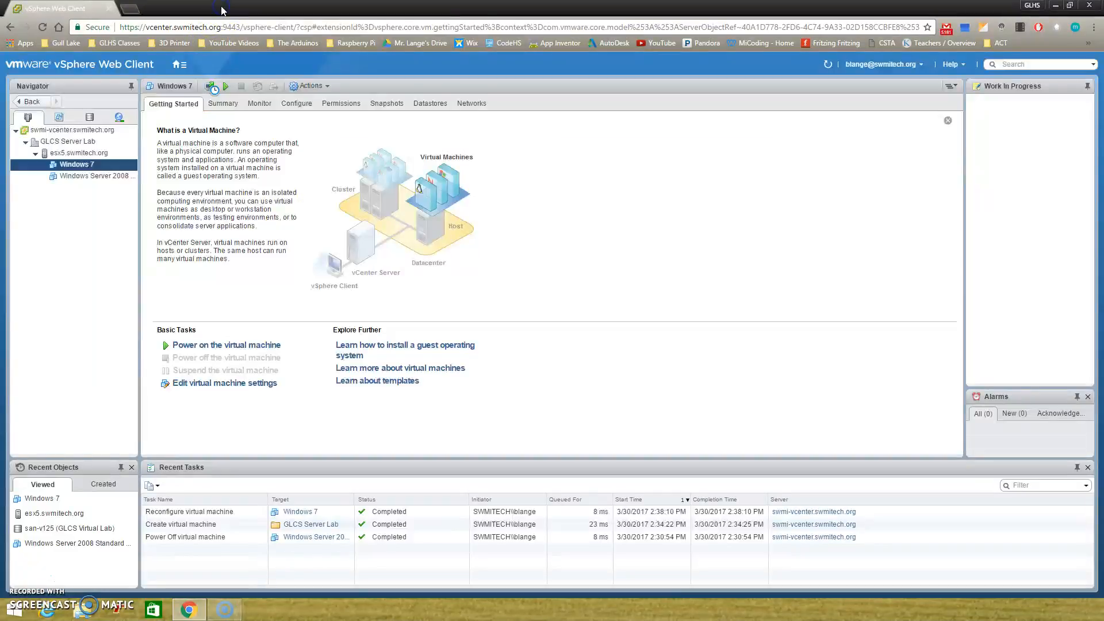
Power on the Windows 7 virtual machine and open its console to check how it boots.
left_click(218, 343)
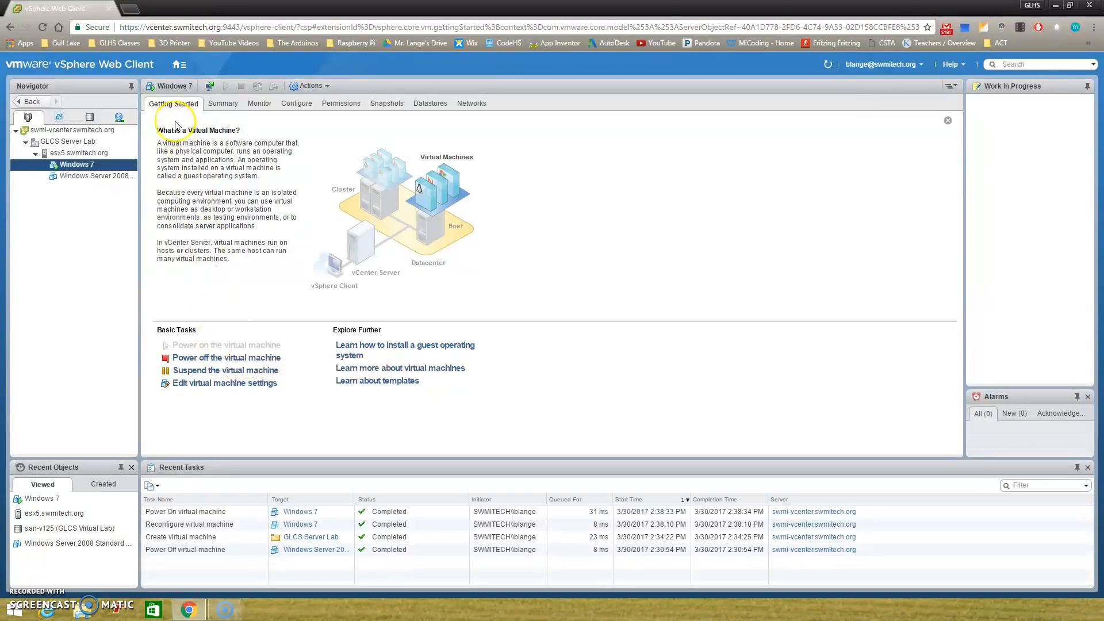
left_click(130, 8)
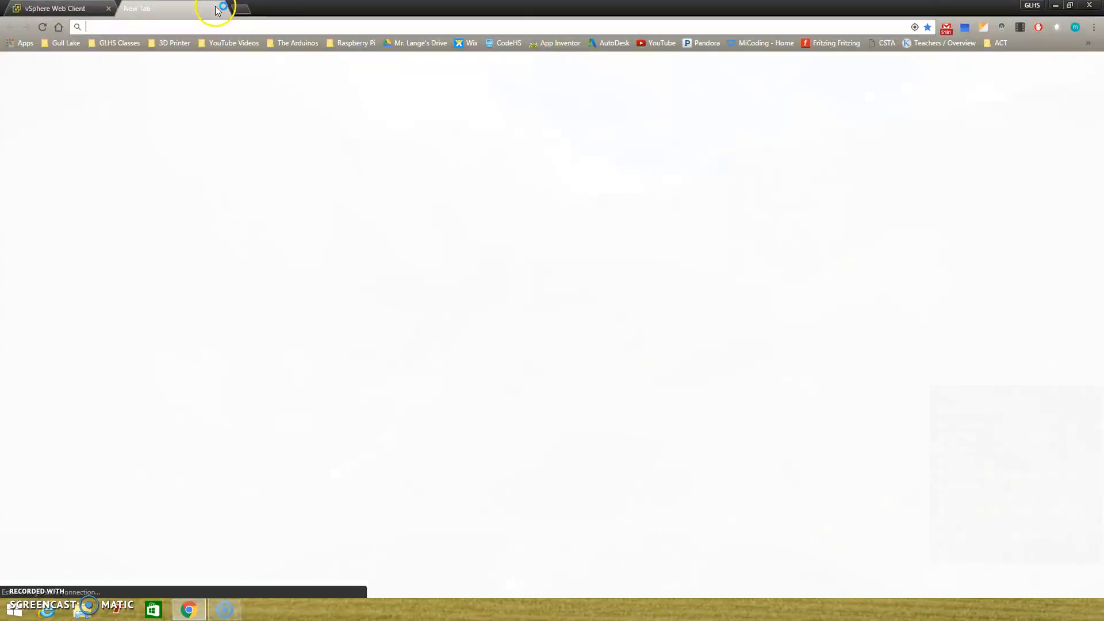
left_click(219, 8)
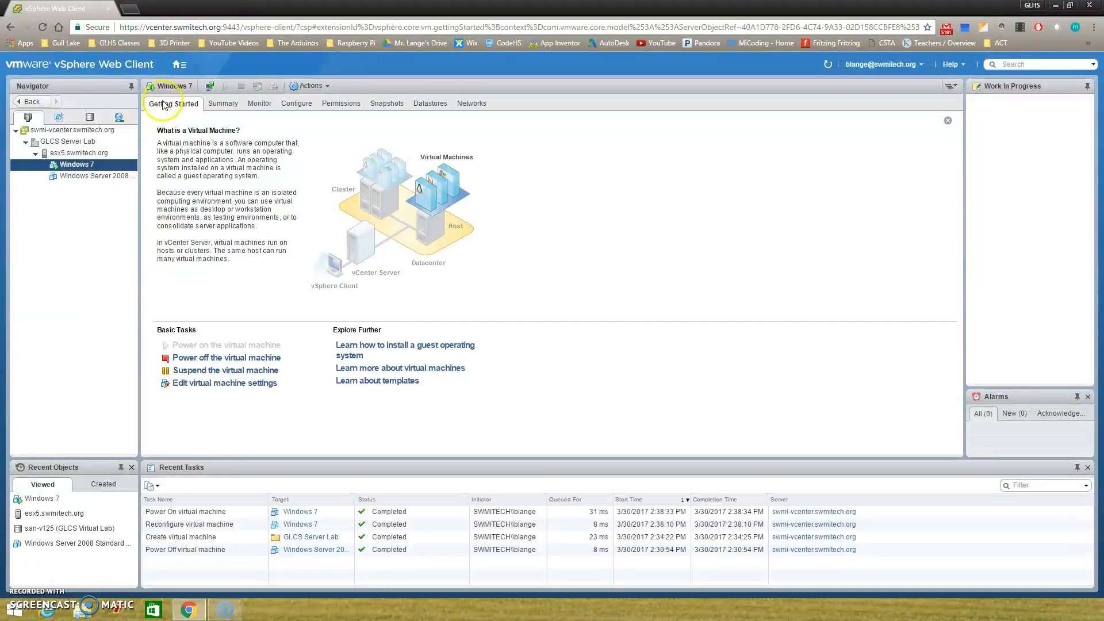
left_click(210, 86)
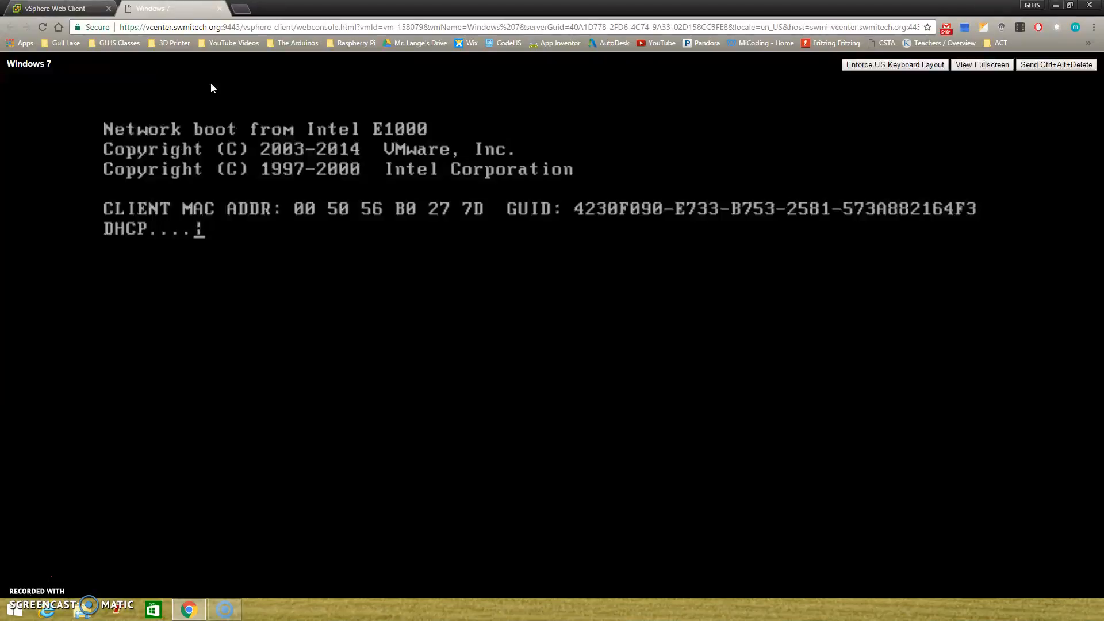
Close the console and set the Windows 7 machine's CD/DVD drive 1 to Connect At Power On, saving the settings.
key("ctrl+w")
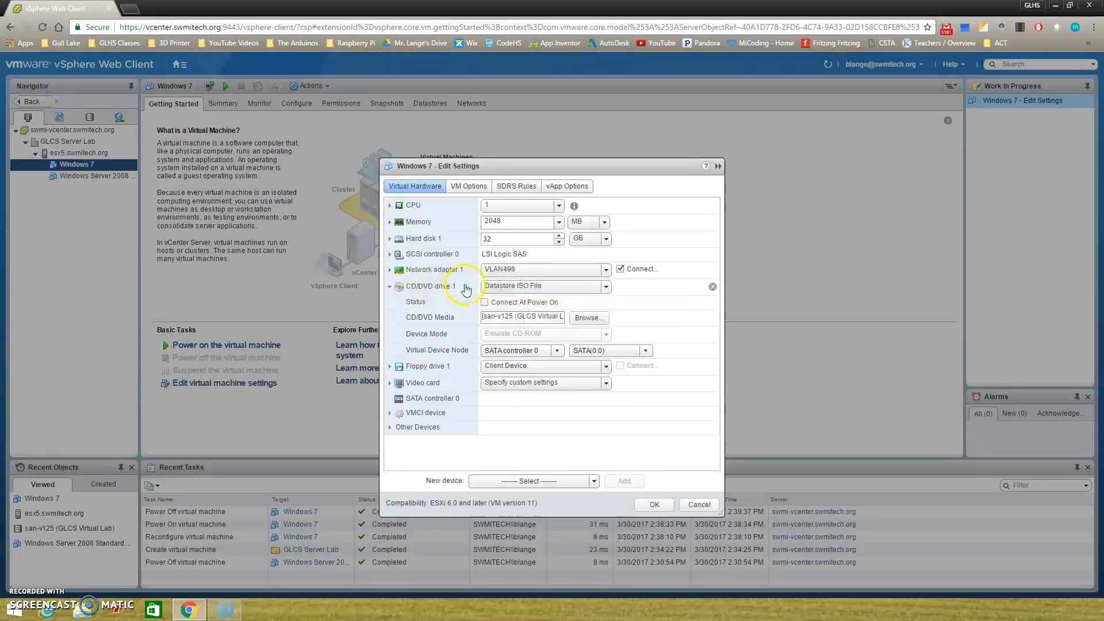
left_click(485, 302)
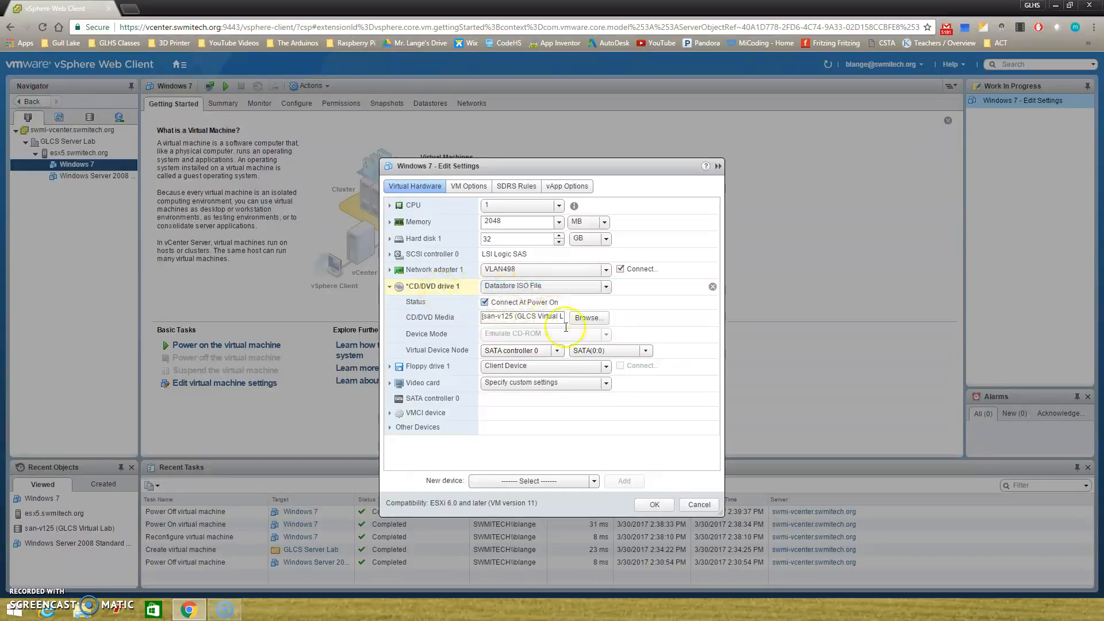
left_click(655, 505)
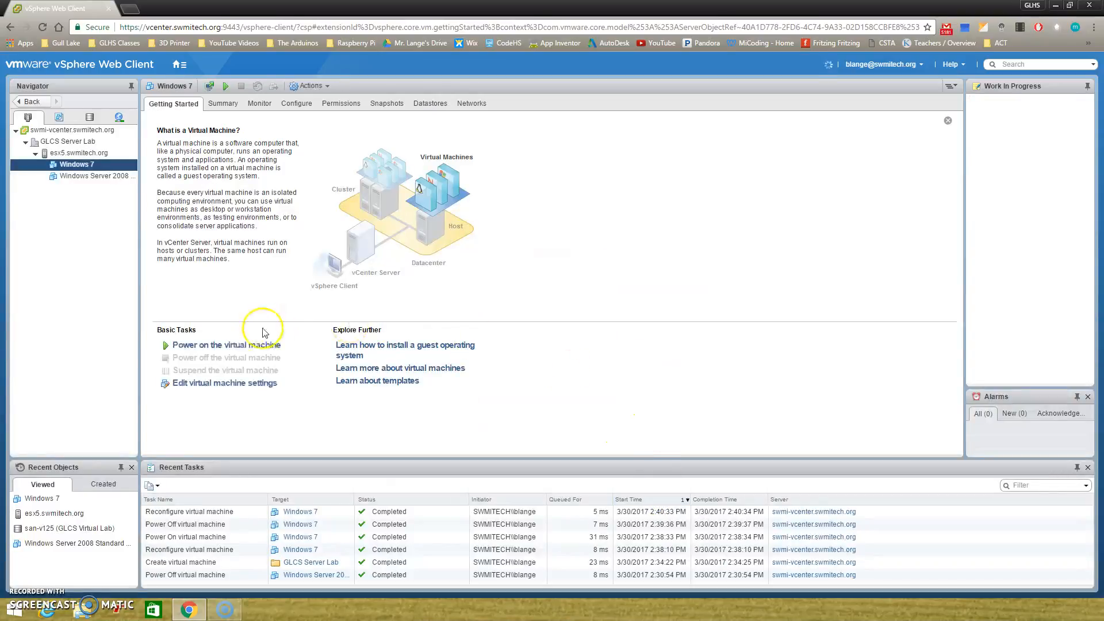
Power on the Windows 7 virtual machine with the ISO connected and open its console.
left_click(201, 347)
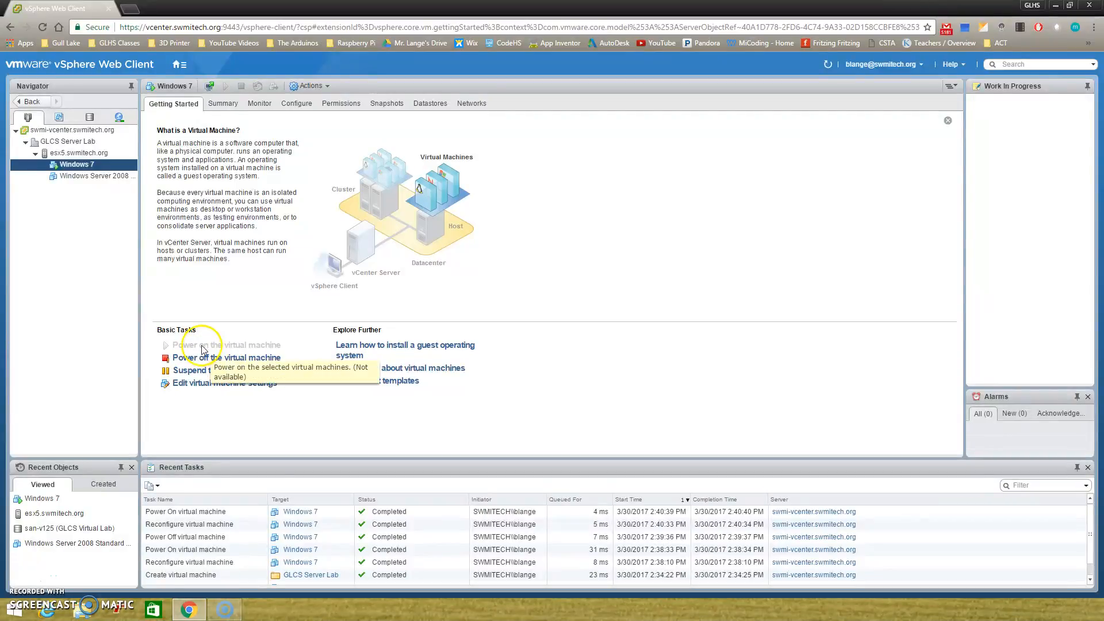
left_click(209, 87)
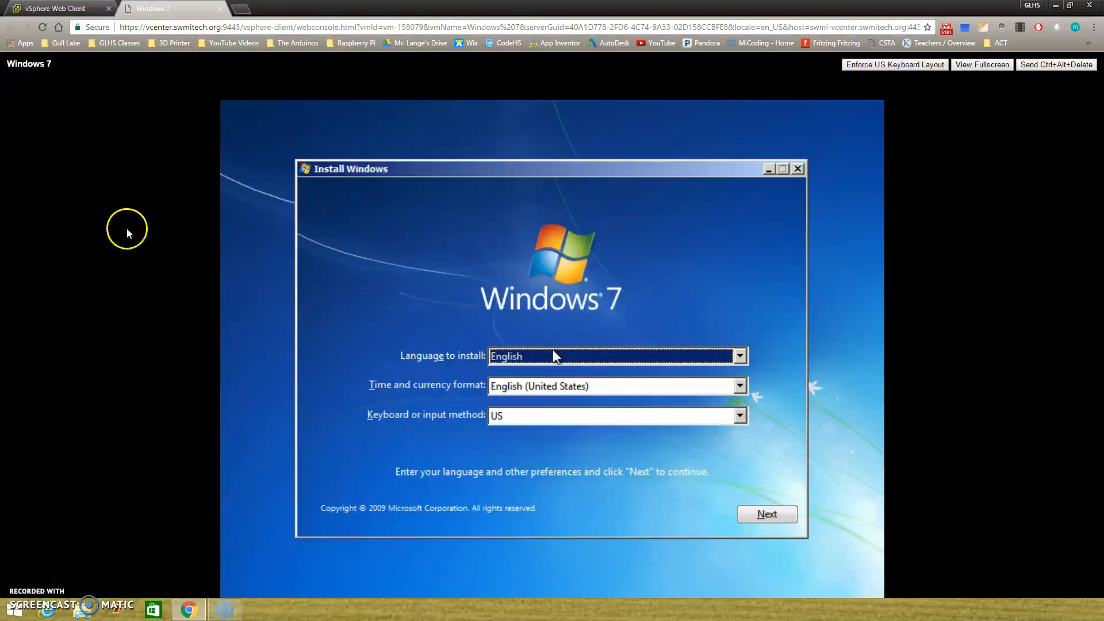
left_click(74, 10)
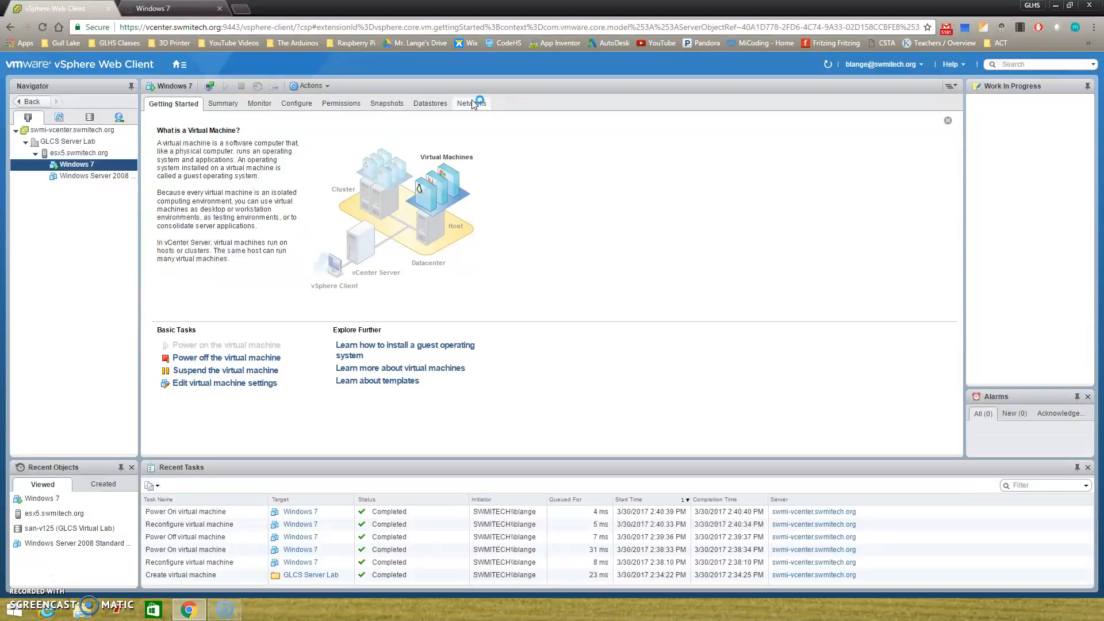
left_click(178, 9)
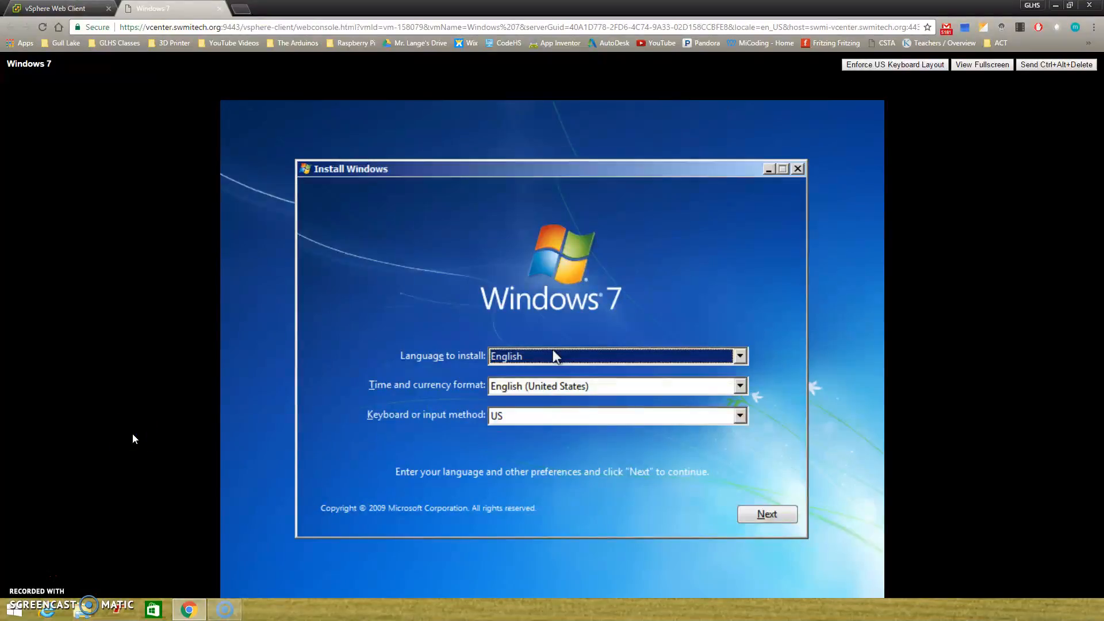
Switch back to the vSphere Web Client and view the networks of the Windows 7 virtual machine.
left_click(63, 8)
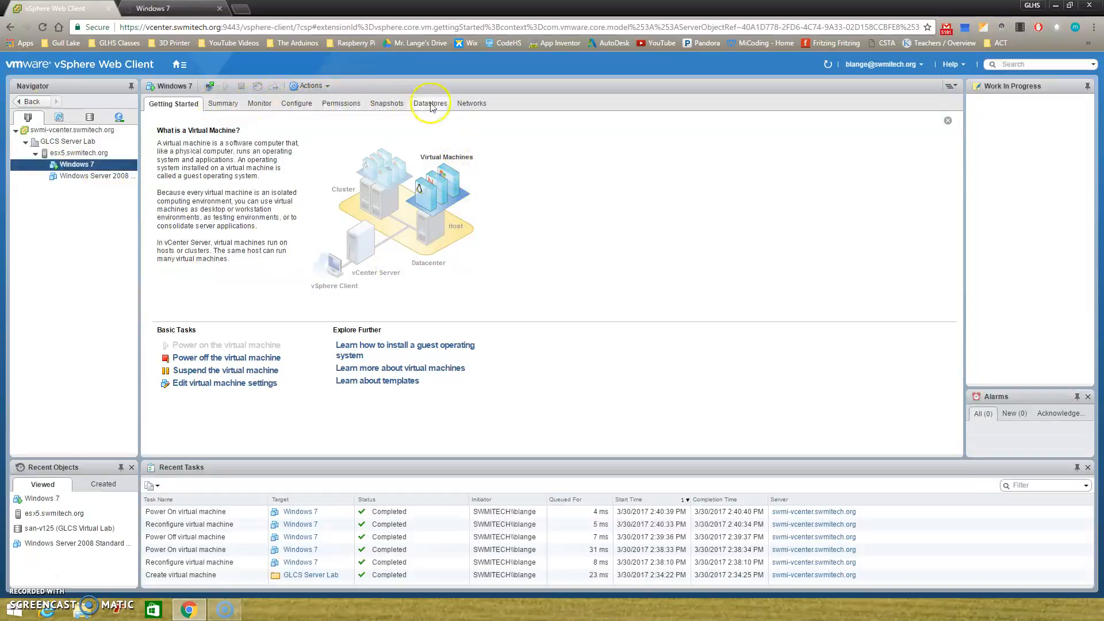
left_click(326, 87)
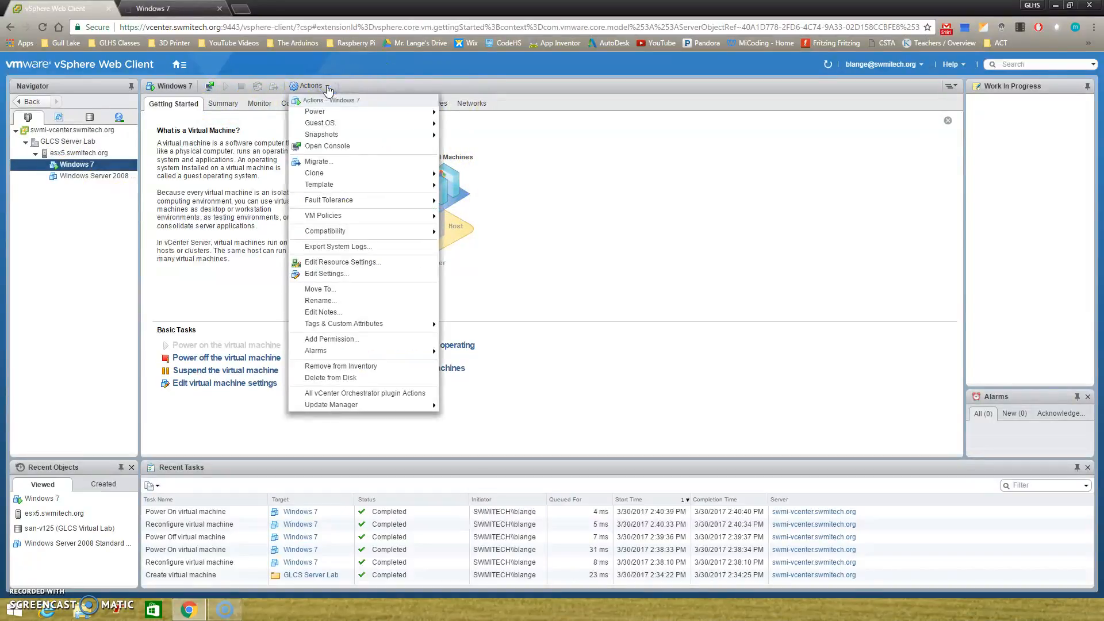
left_click(324, 86)
left_click(322, 87)
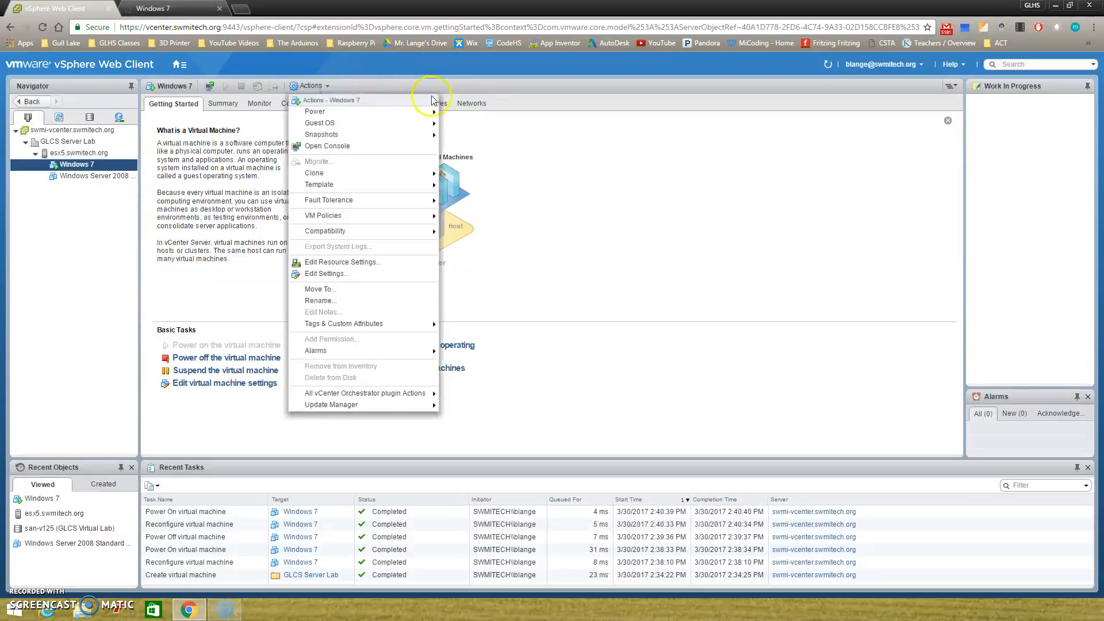
left_click(472, 104)
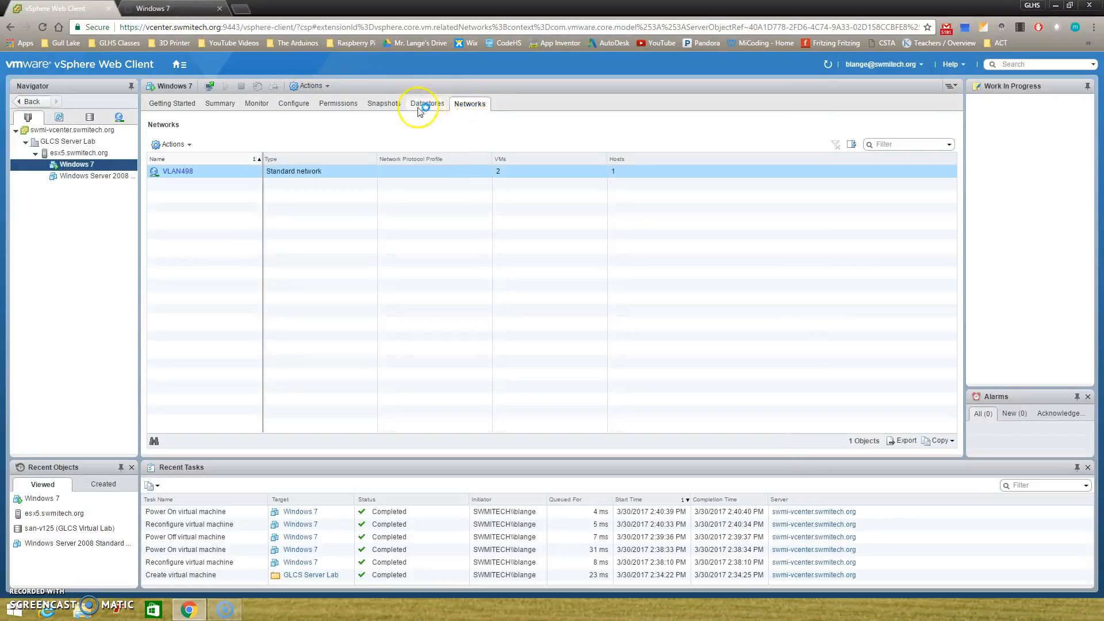
Mount the VMware Tools installer disk image on the Windows 7 virtual machine and return to its console.
left_click(311, 86)
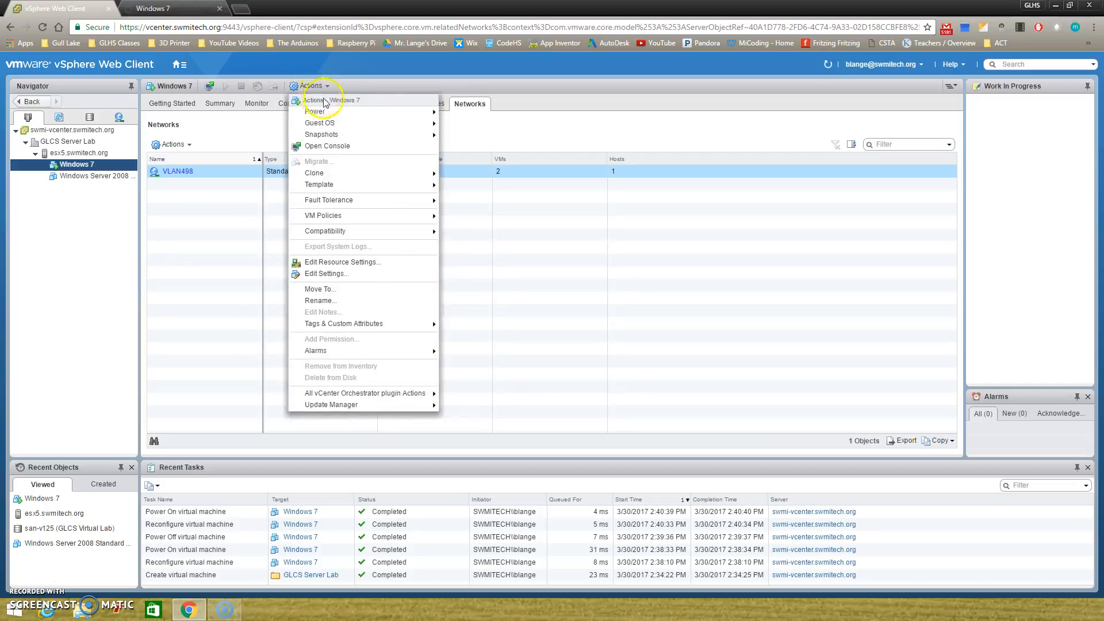
left_click(352, 189)
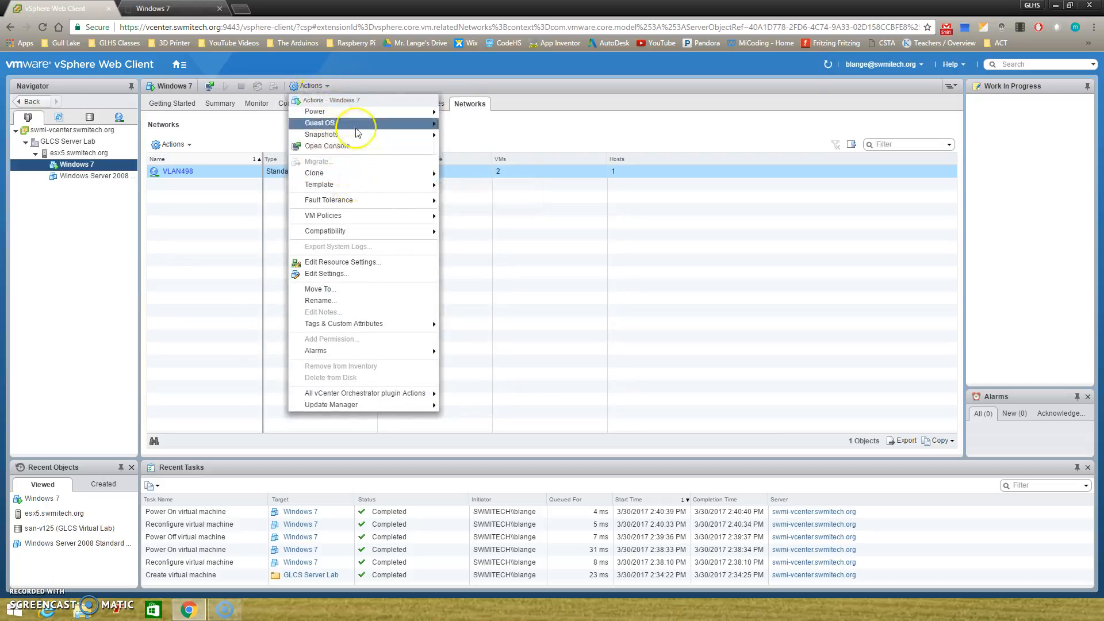
mouse_move(357, 123)
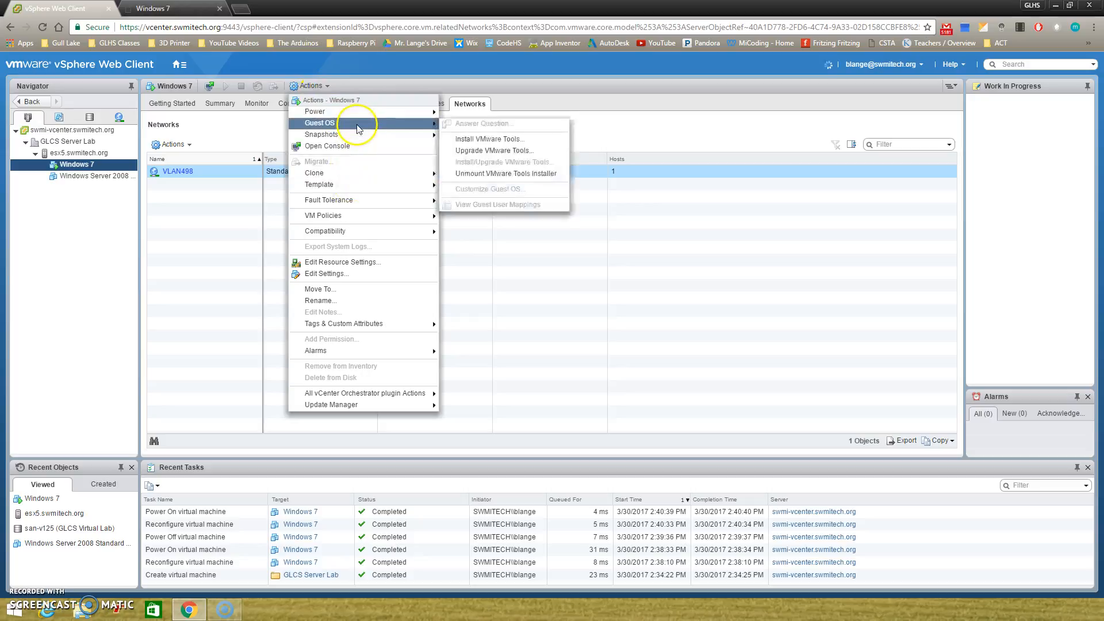
left_click(476, 140)
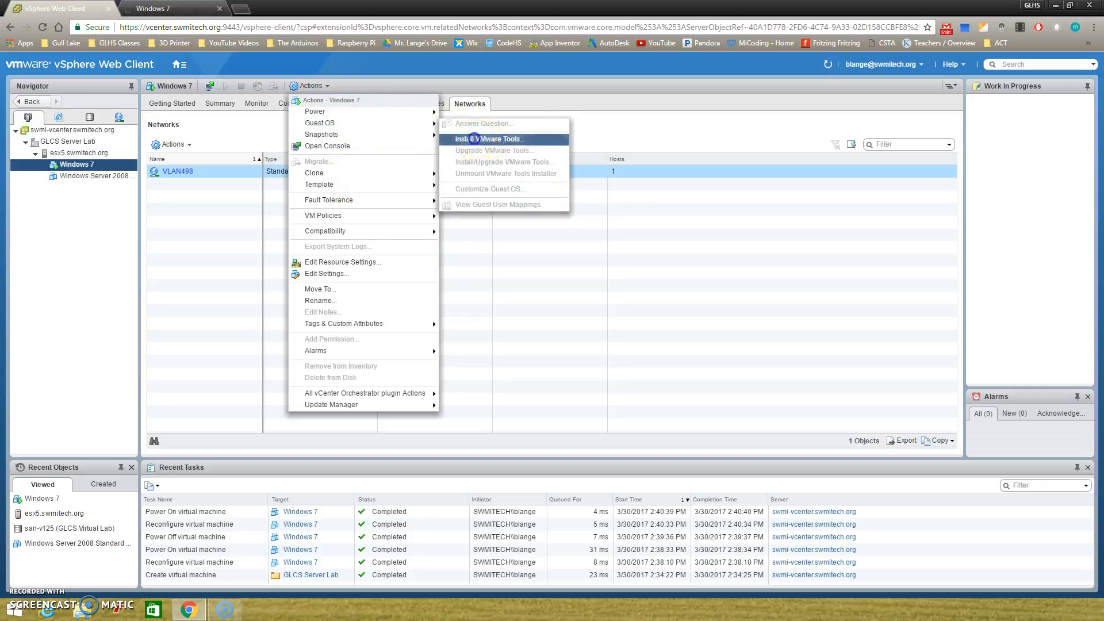
left_click(475, 142)
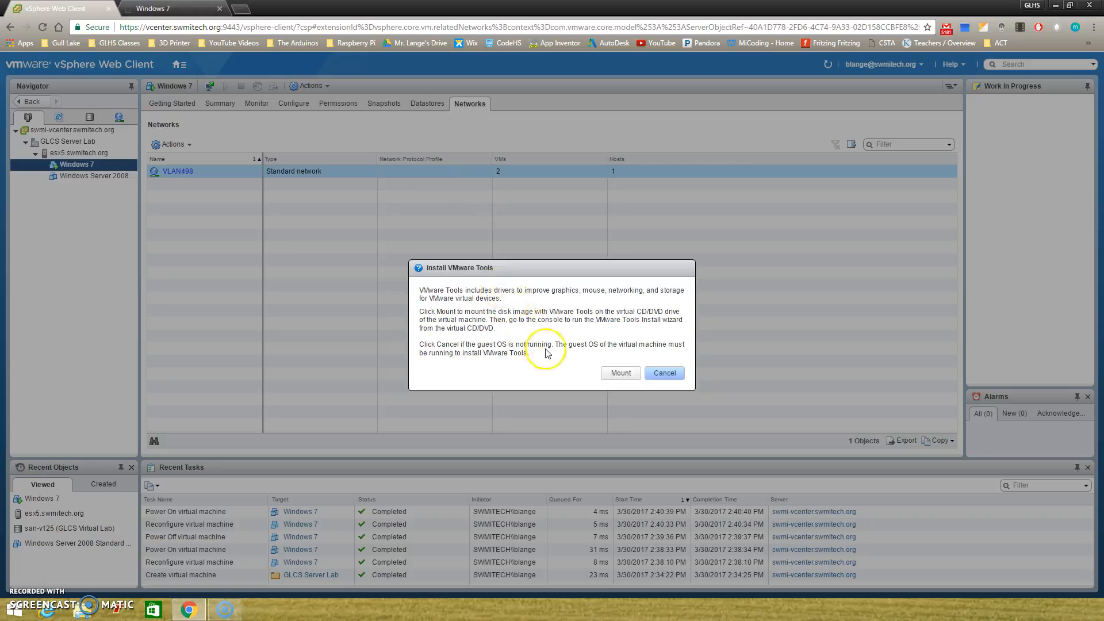
left_click(621, 373)
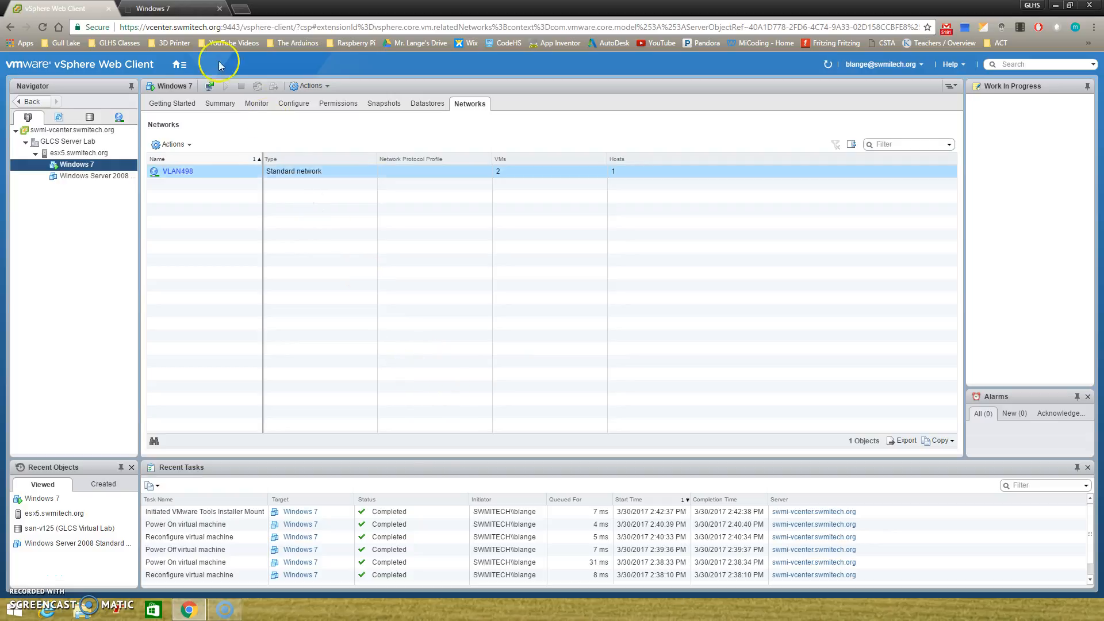
left_click(166, 8)
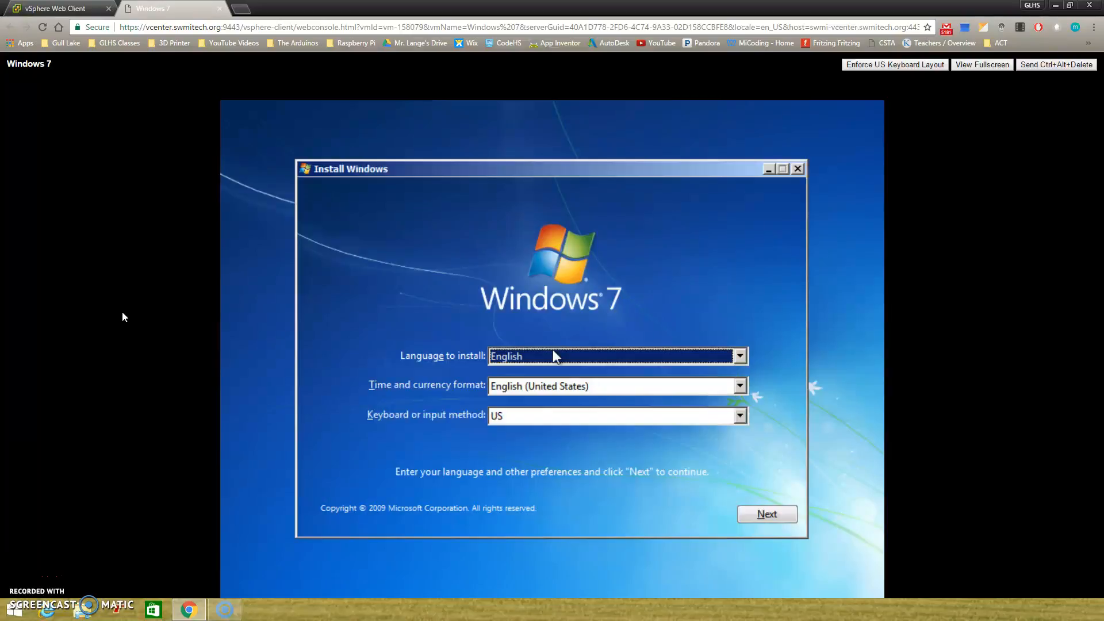
left_click(55, 8)
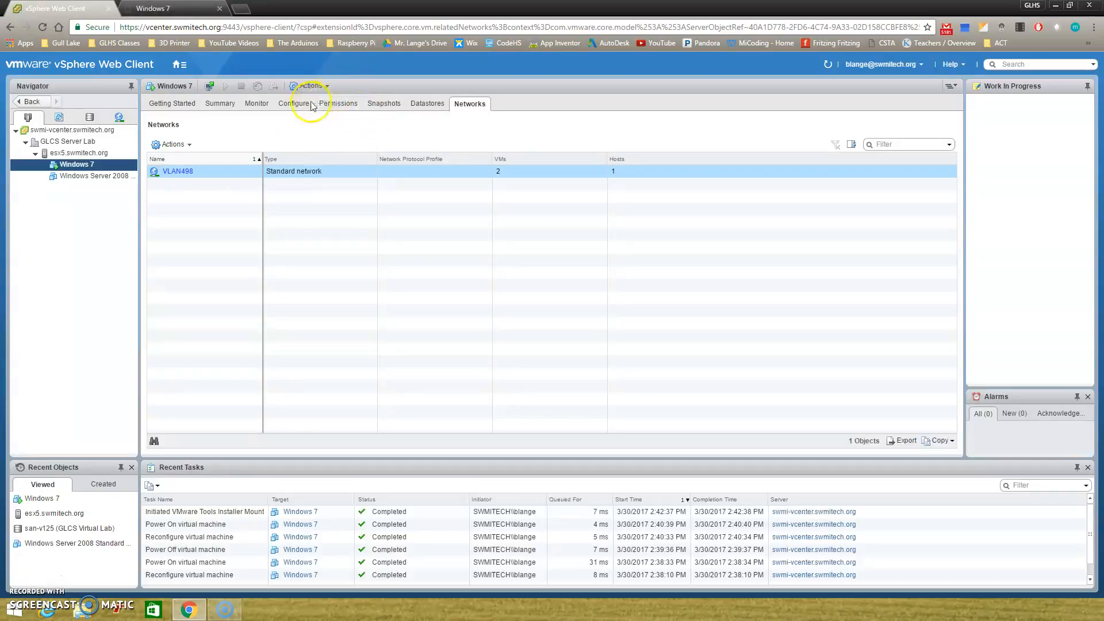
left_click(294, 105)
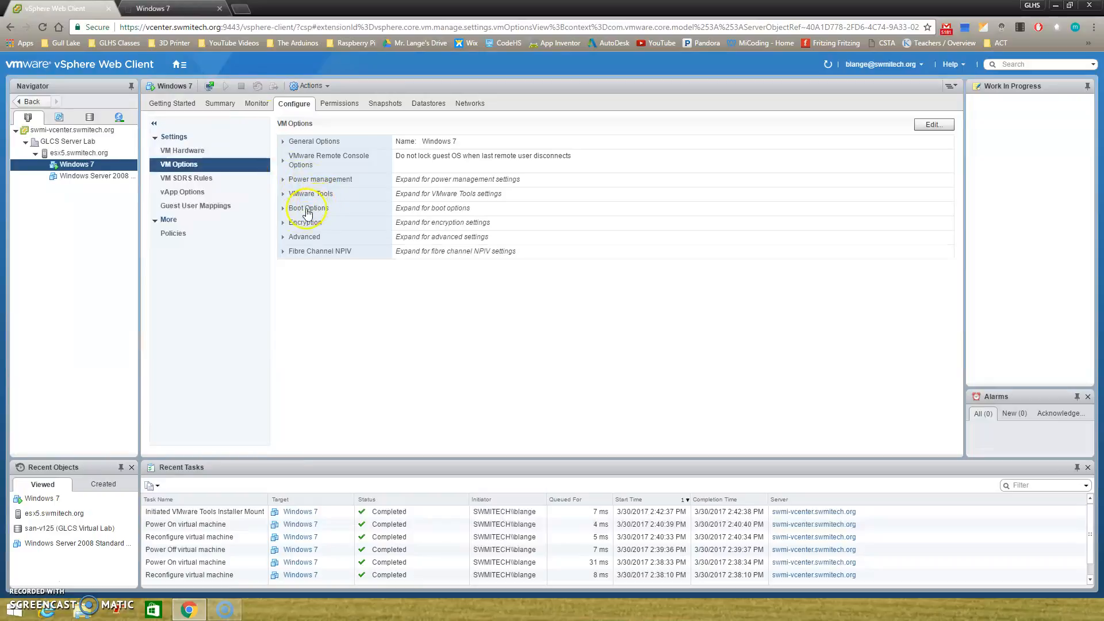
left_click(195, 152)
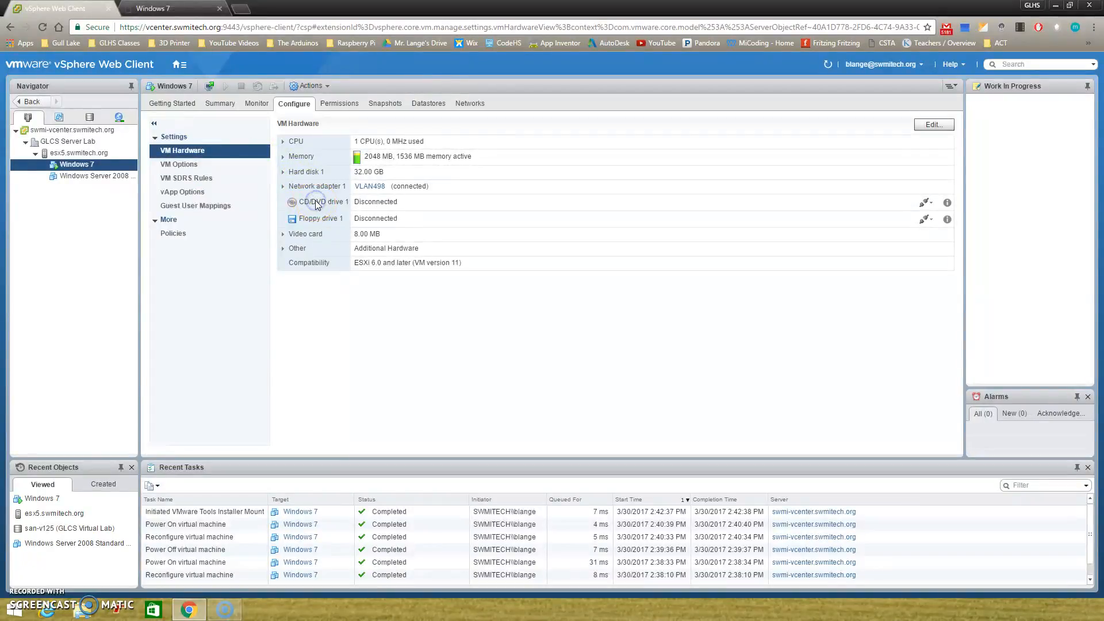
left_click(932, 205)
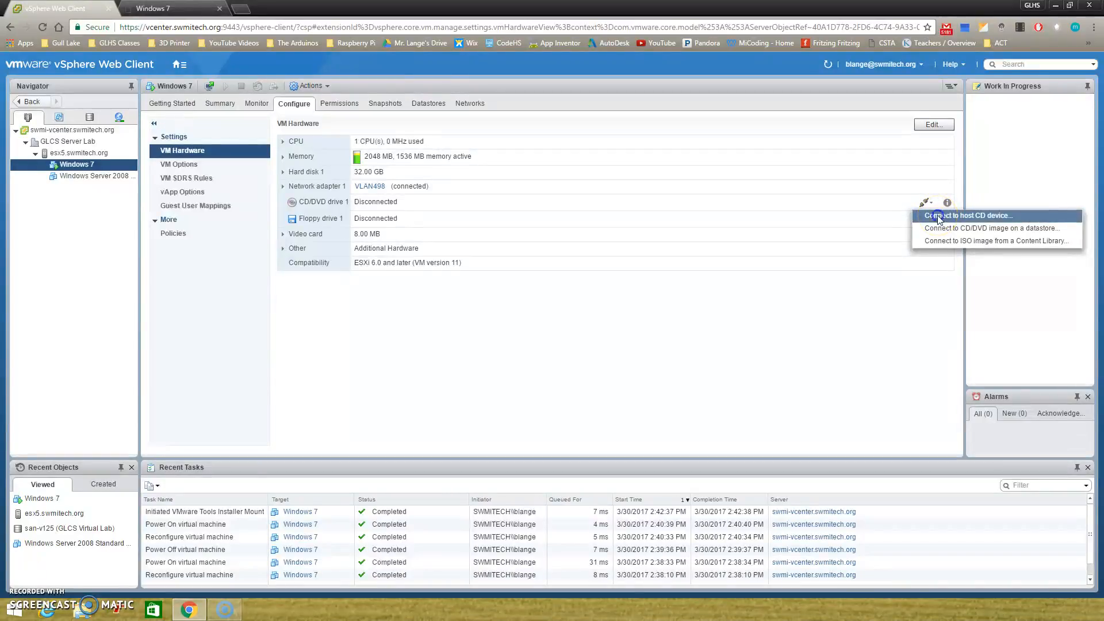
left_click(939, 217)
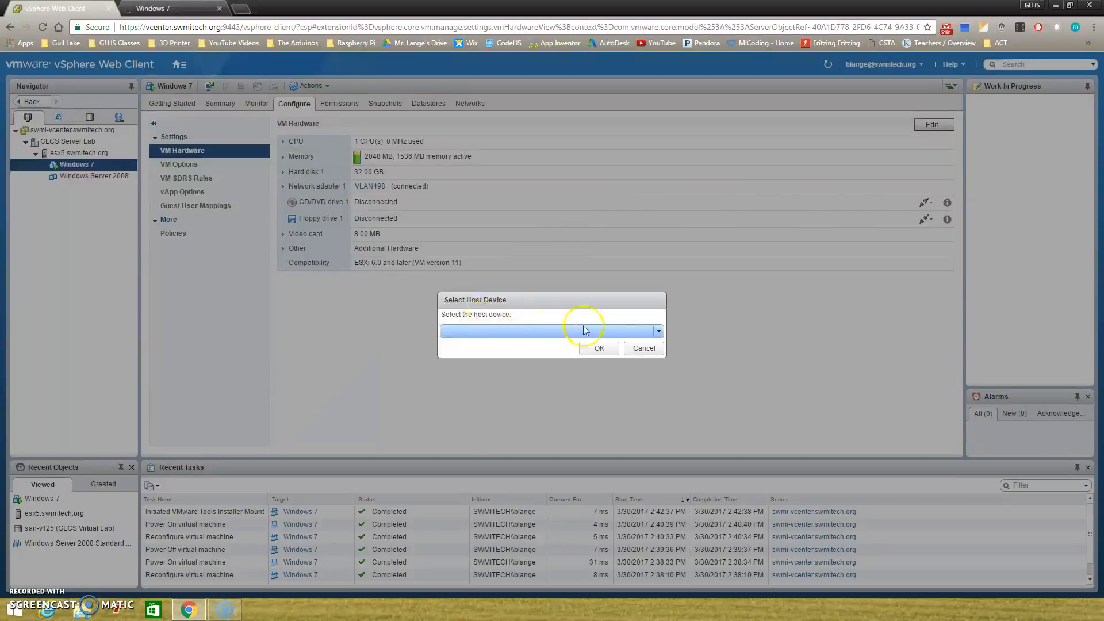
left_click(656, 332)
left_click(658, 331)
left_click(658, 332)
left_click(657, 332)
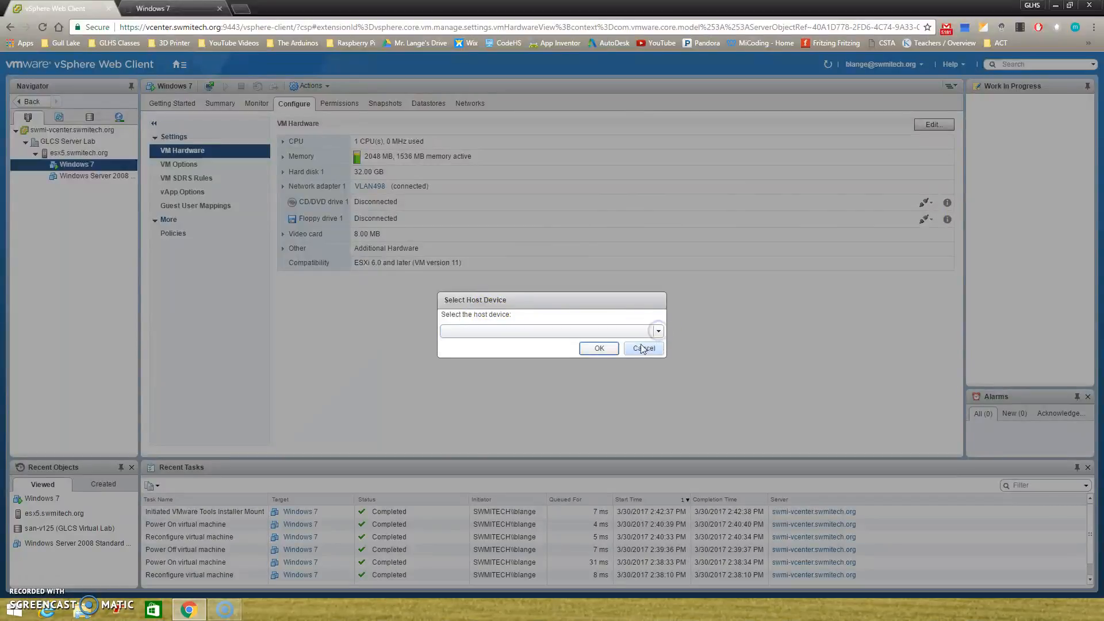
left_click(643, 349)
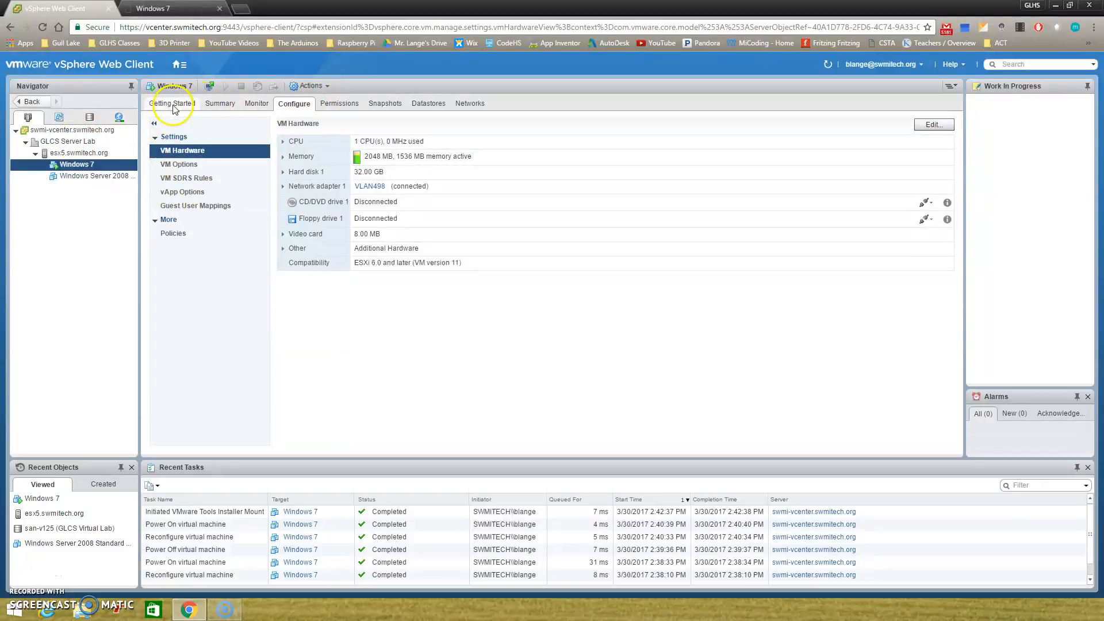
Check the Windows 7 console once more and power off the virtual machine.
left_click(188, 11)
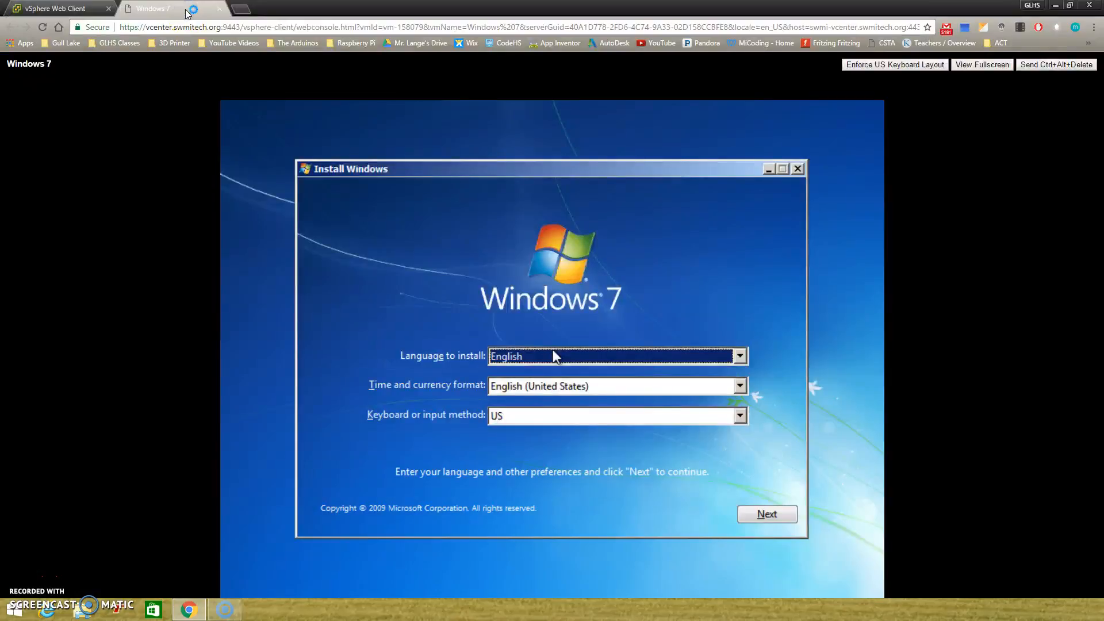
left_click(56, 8)
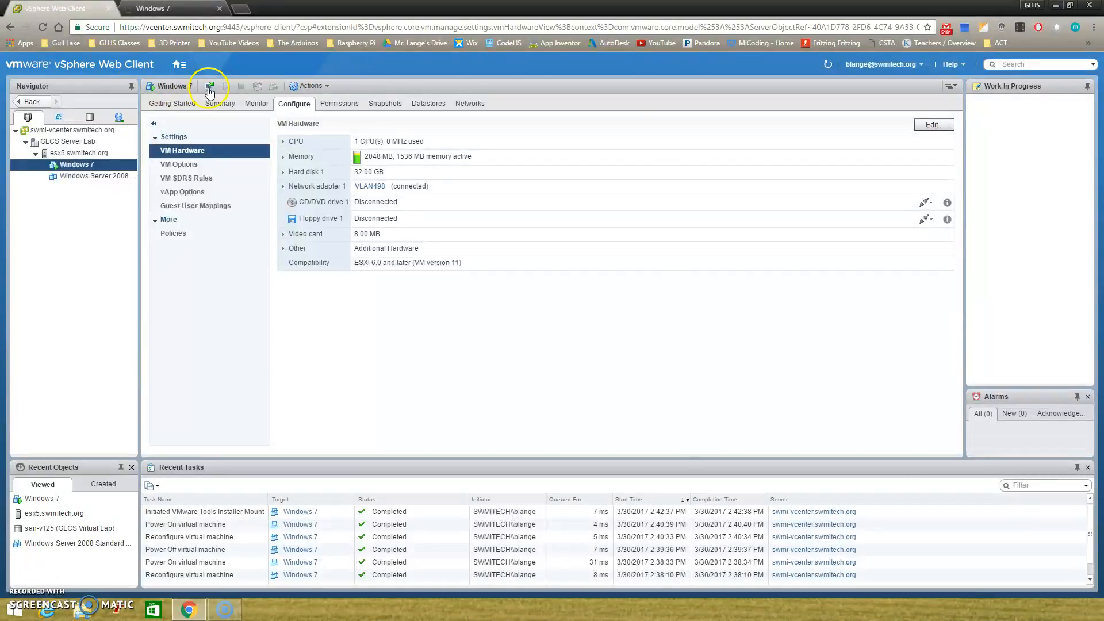
left_click(176, 106)
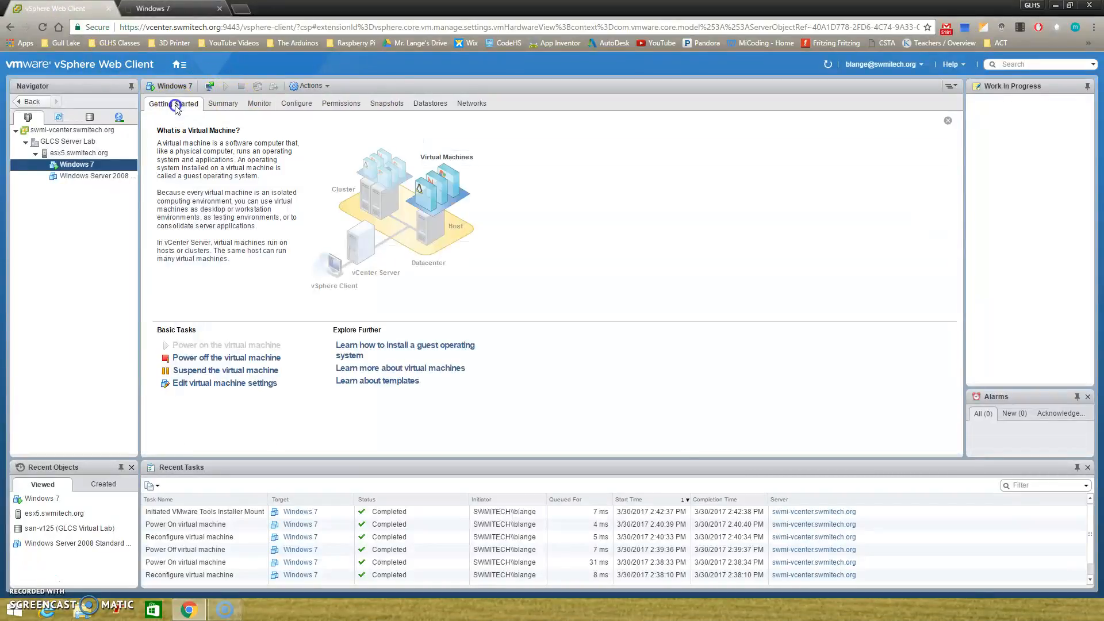
left_click(218, 358)
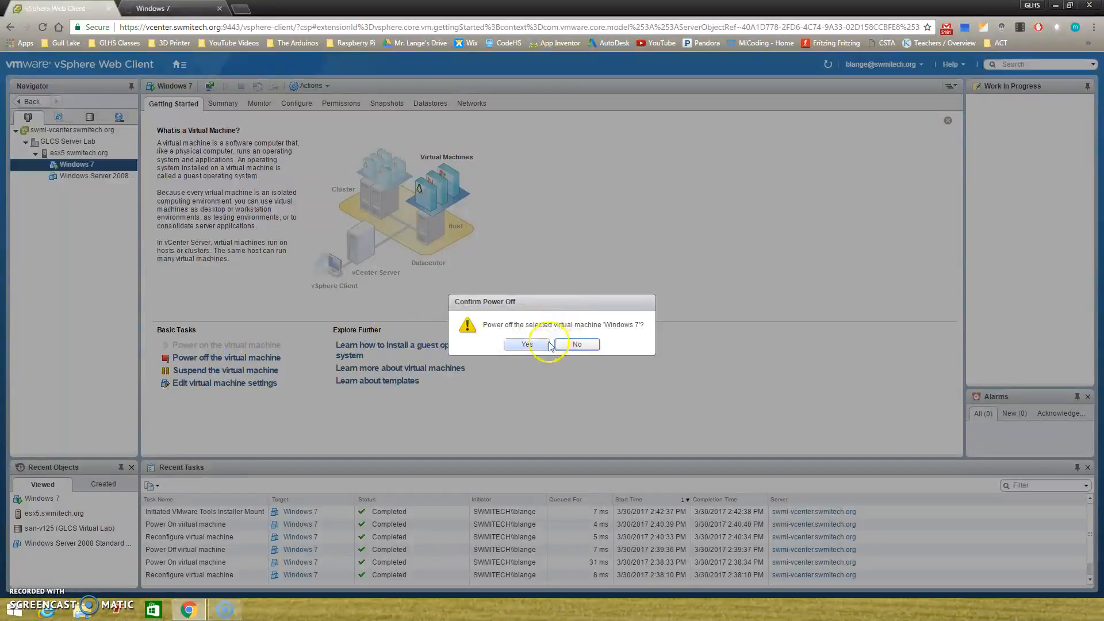
left_click(527, 345)
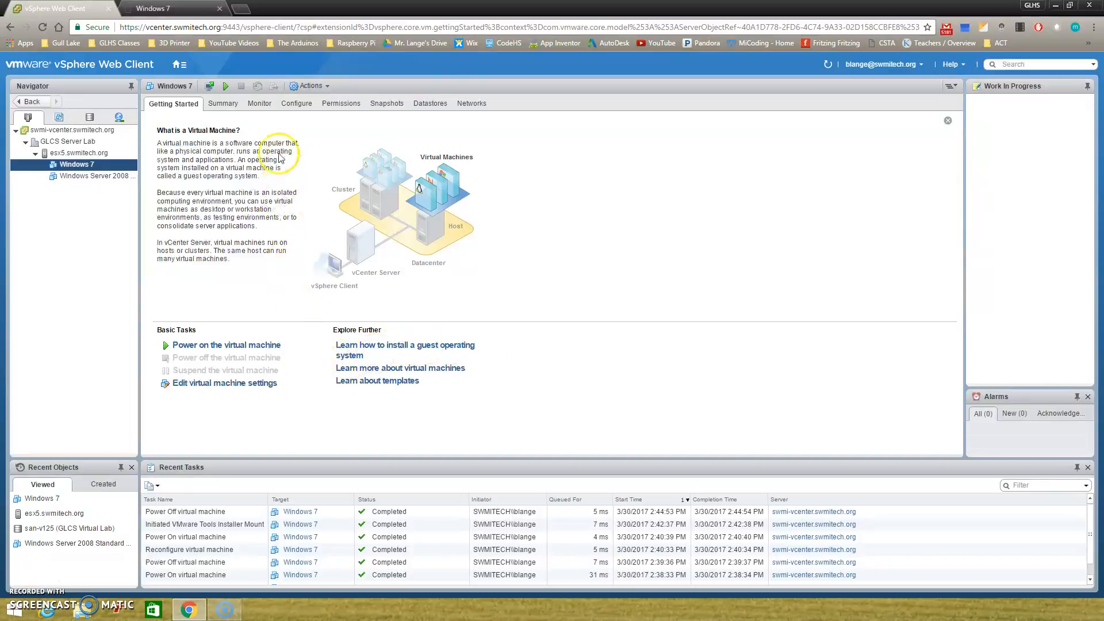
Check the Windows 7 machine's CD/DVD drive 1 status, select Datastore ISO File as its source, and save the settings.
left_click(296, 103)
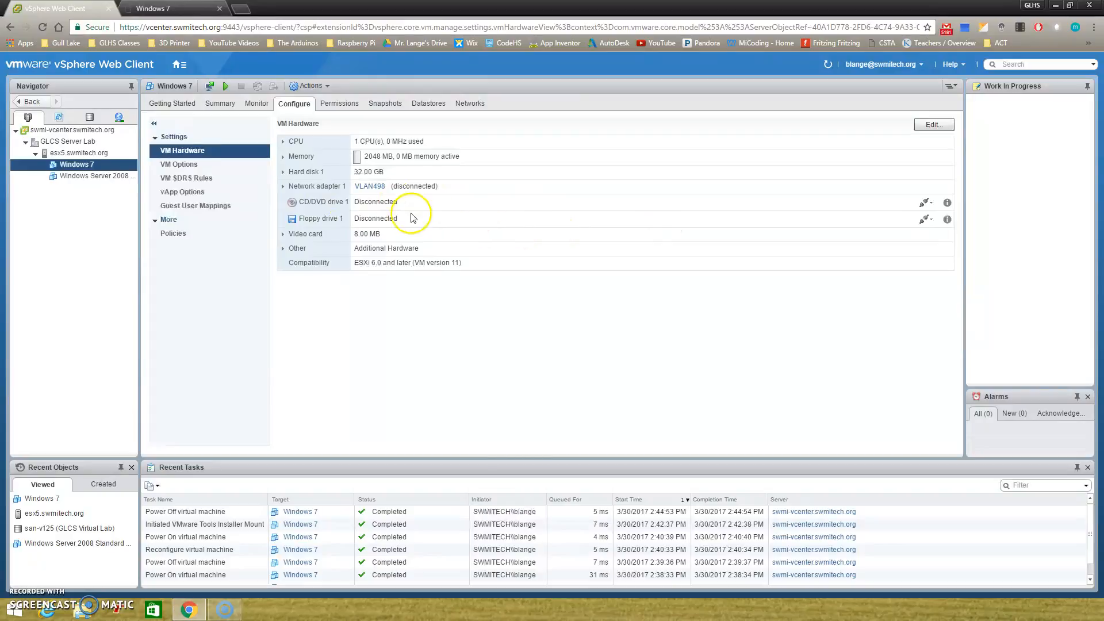
double_click(383, 201)
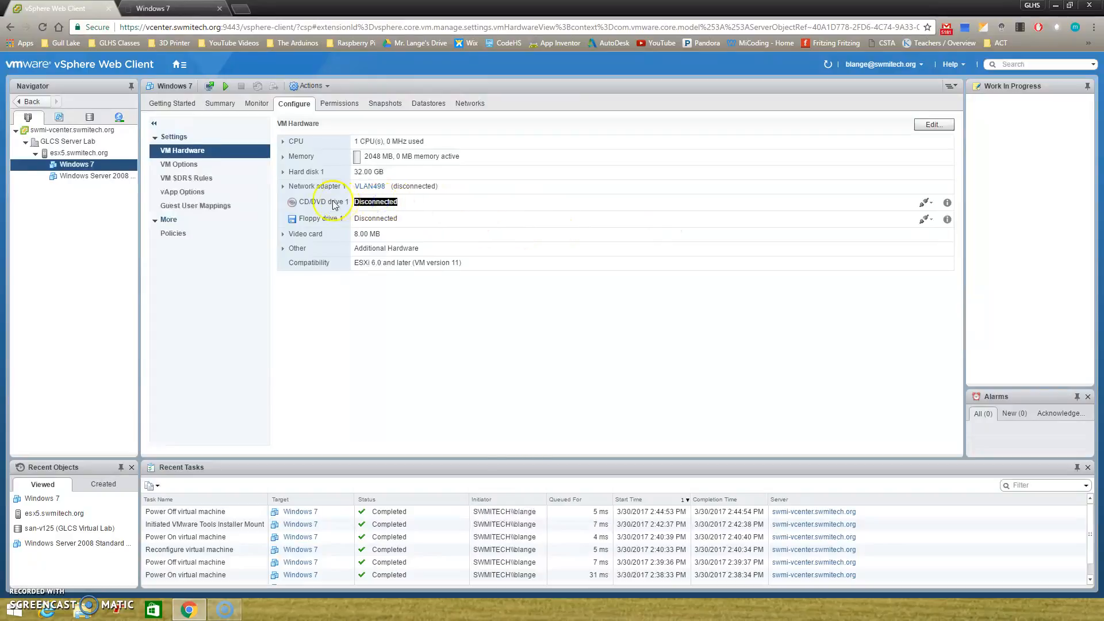
left_click(161, 106)
left_click(205, 384)
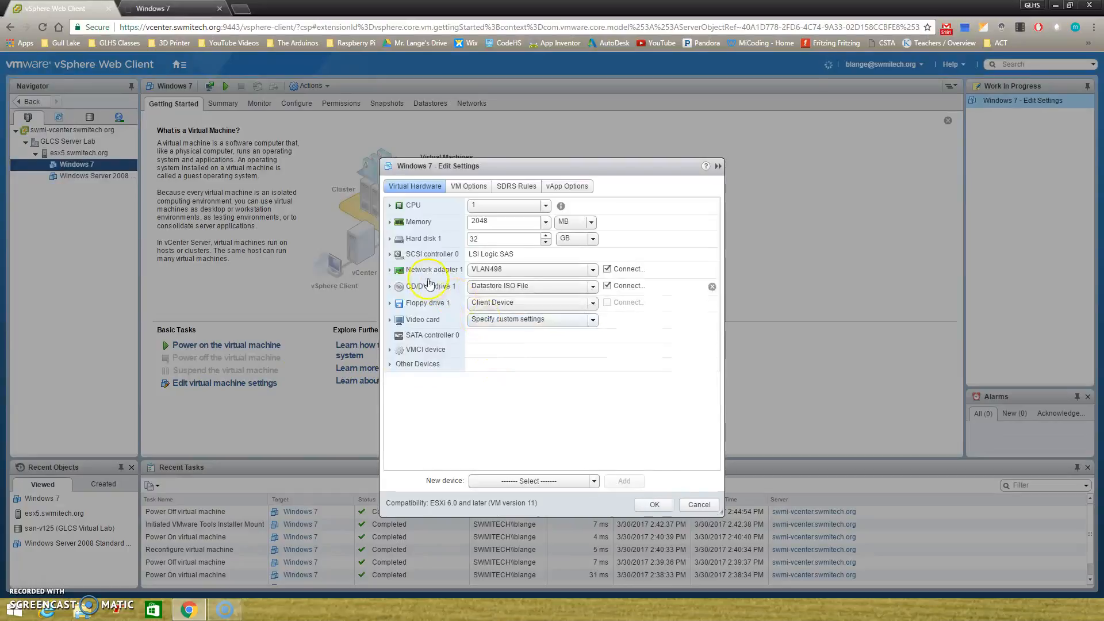
left_click(447, 287)
left_click(586, 287)
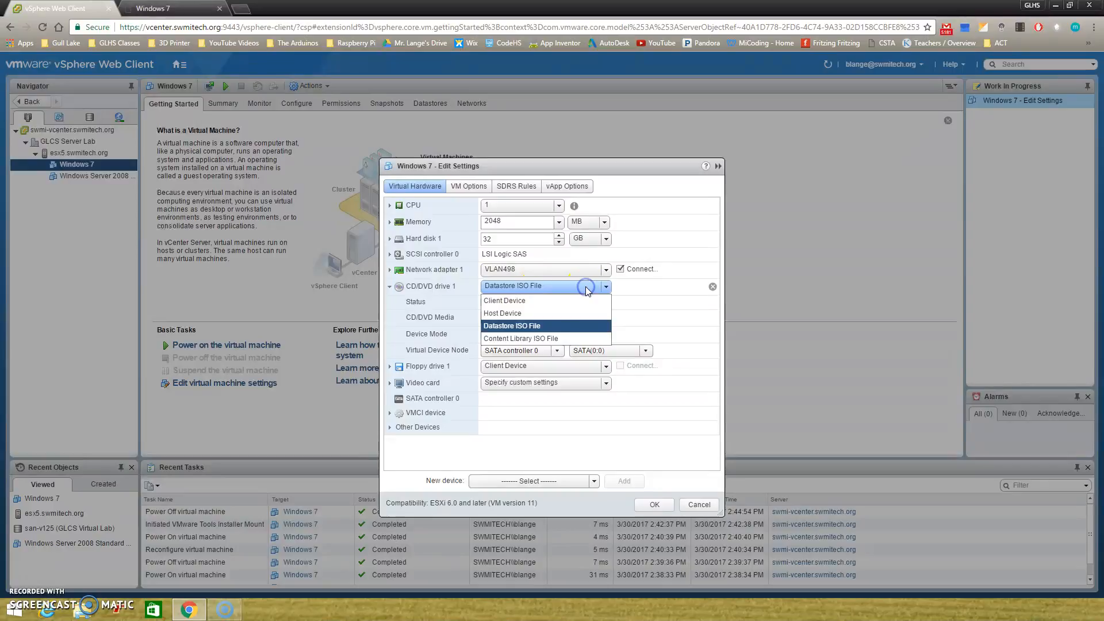
left_click(525, 324)
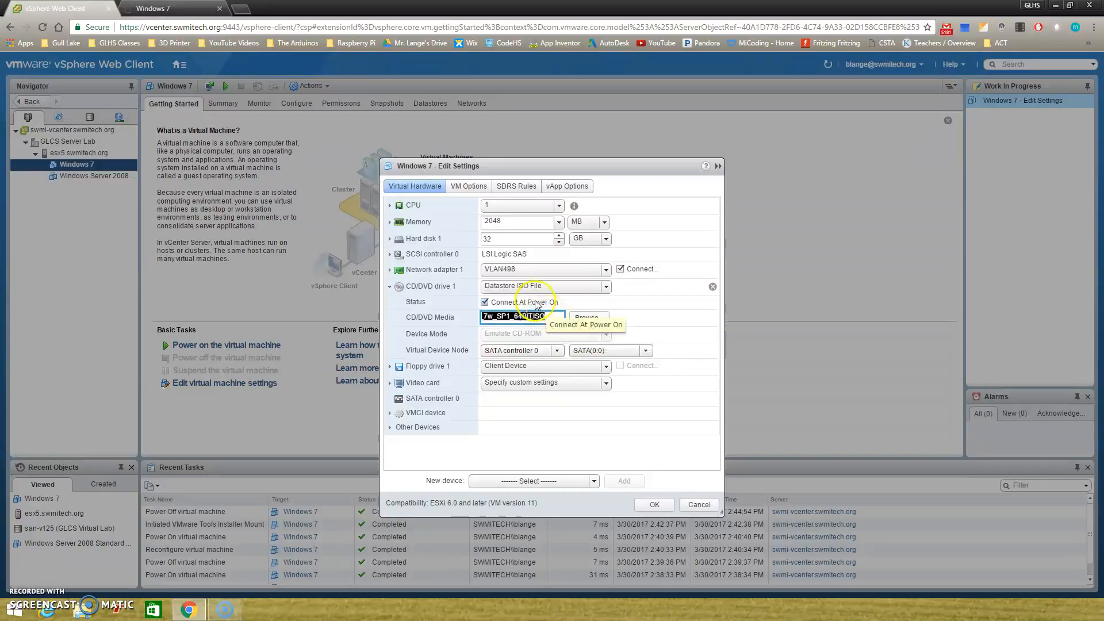
left_click(655, 504)
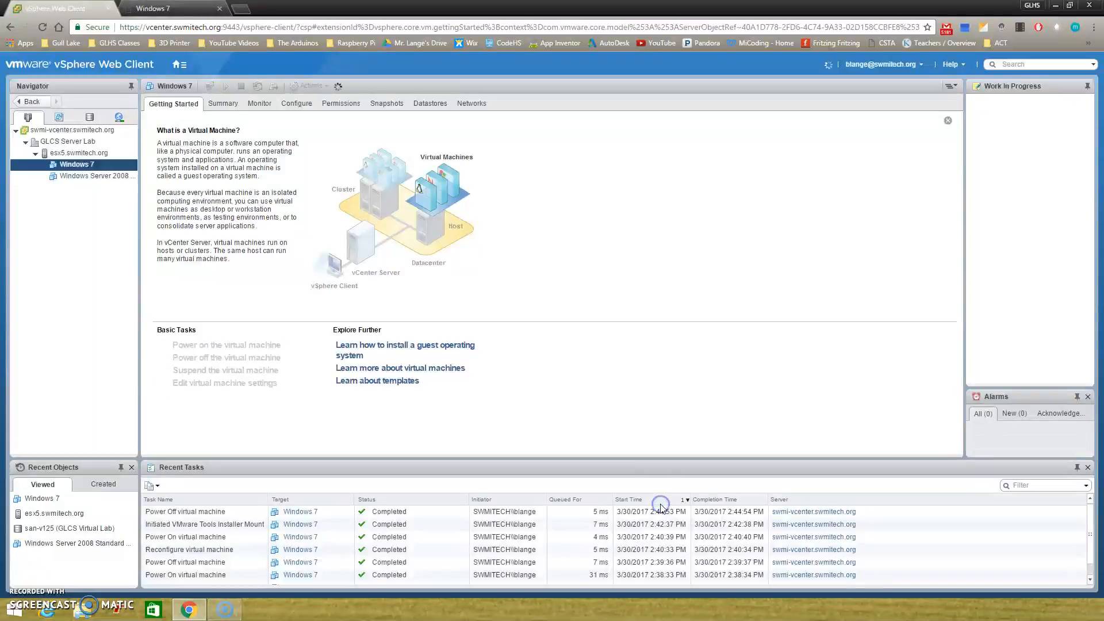
Power on the Windows 7 virtual machine again, close the old console, and open a new one.
left_click(219, 346)
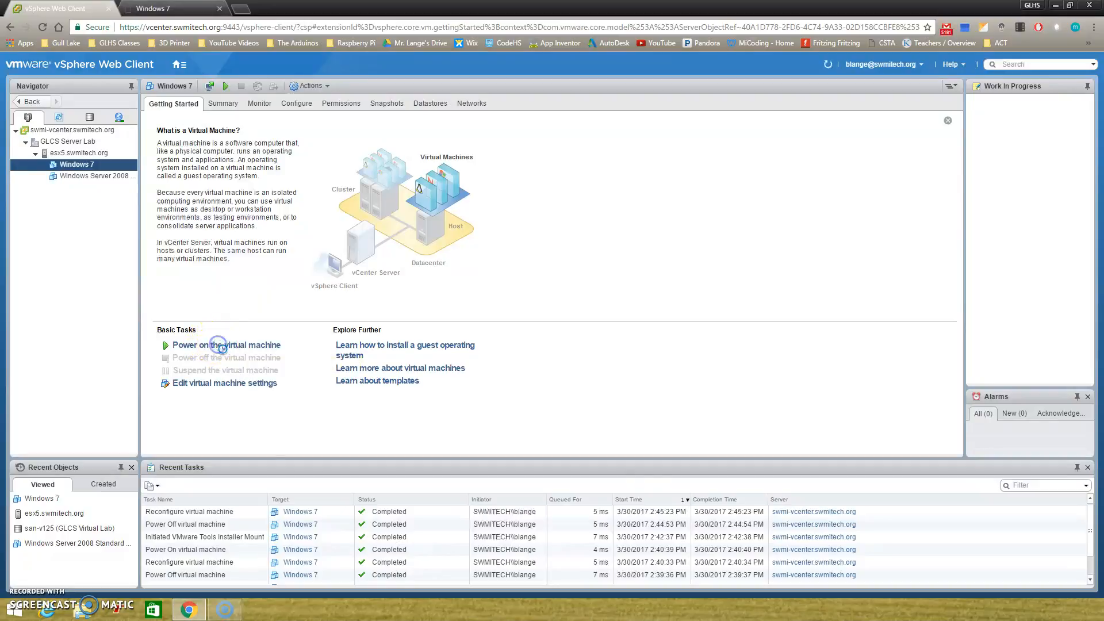
left_click(219, 9)
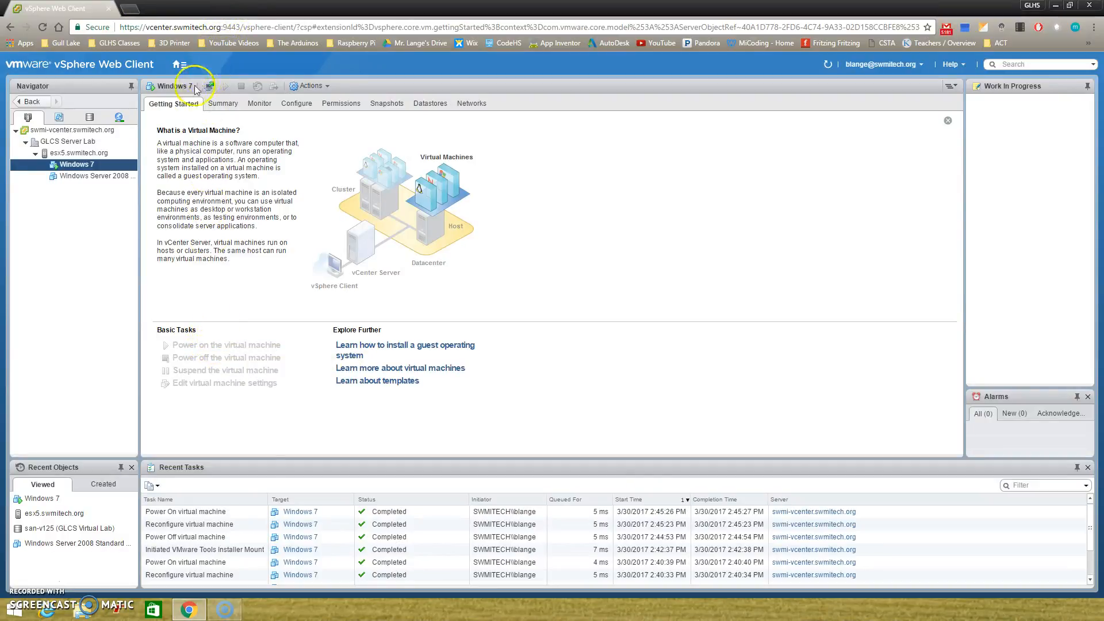
left_click(209, 88)
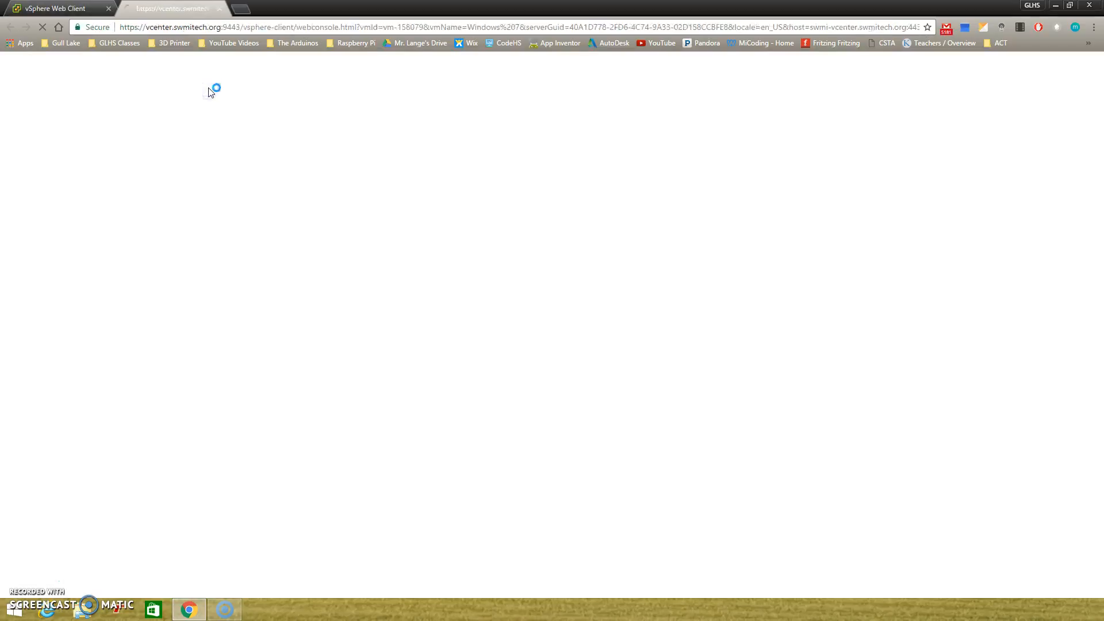
left_click(219, 100)
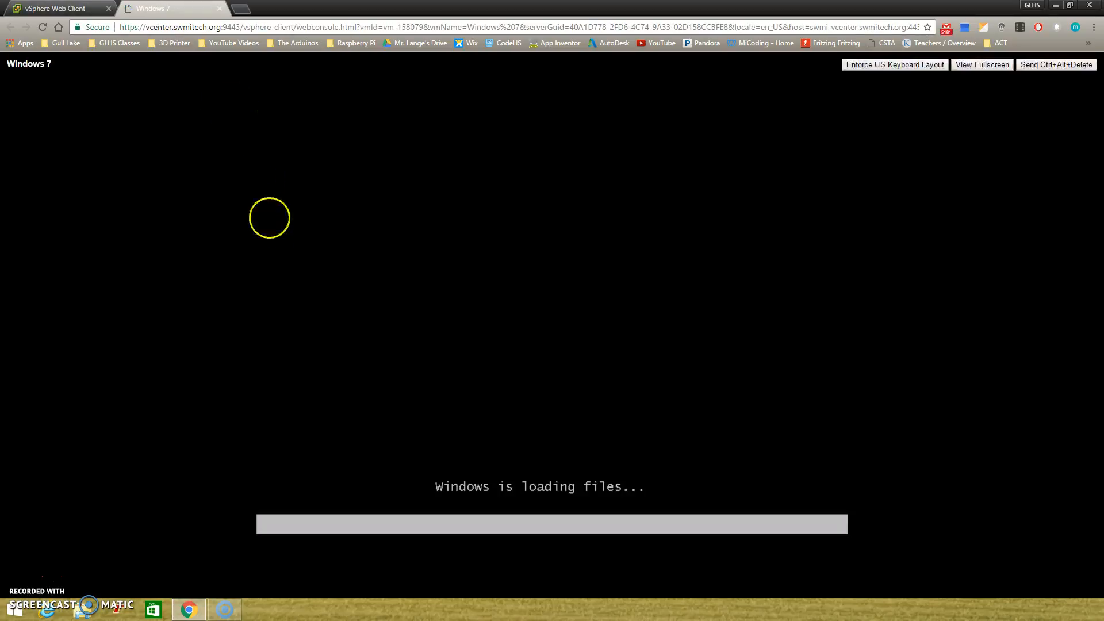